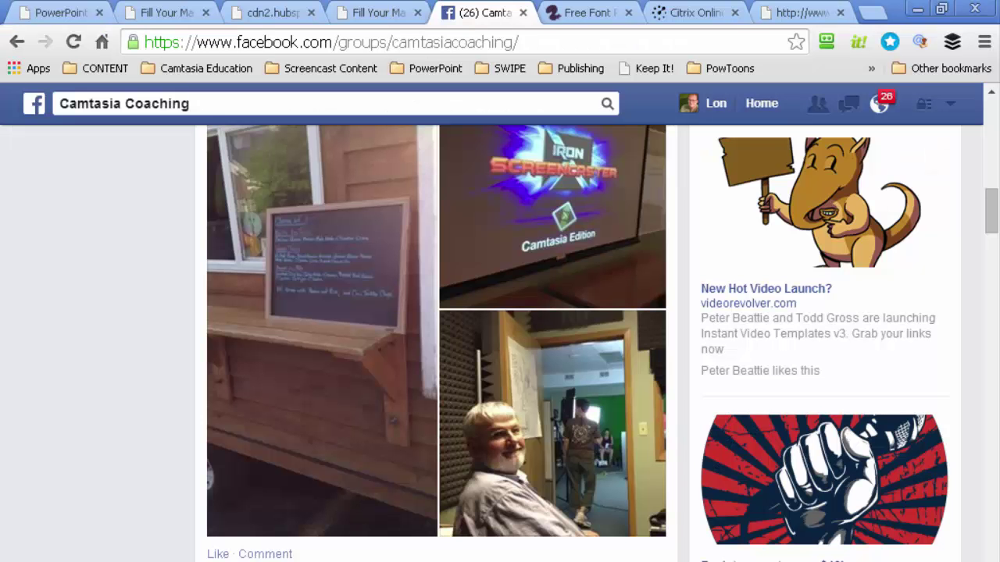
- Examine the Camtasia Coaching group's posts and the profile timeline down to the post about the PowerPoint video templates
drag(991, 211, 991, 123)
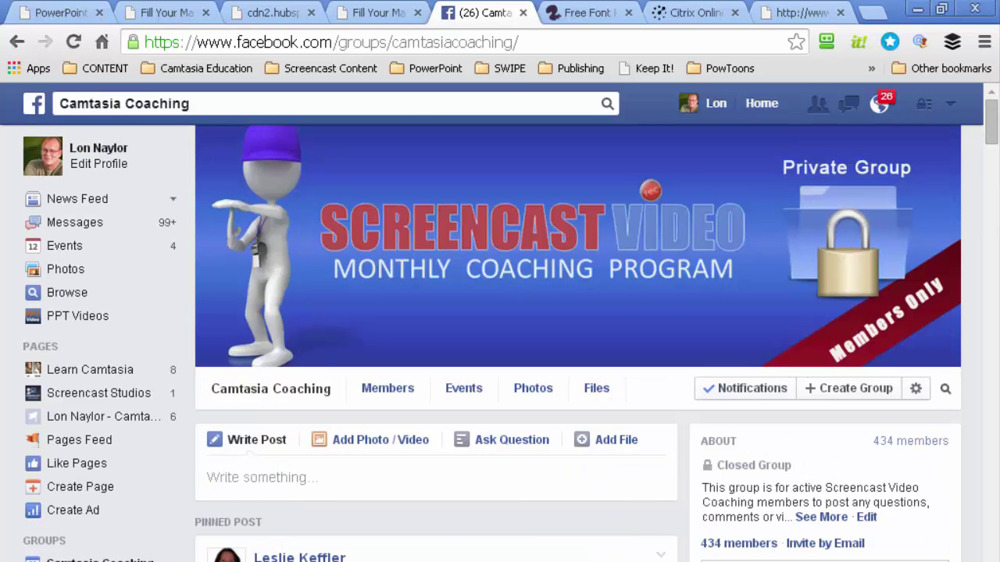
scroll(500, 313, down, 5)
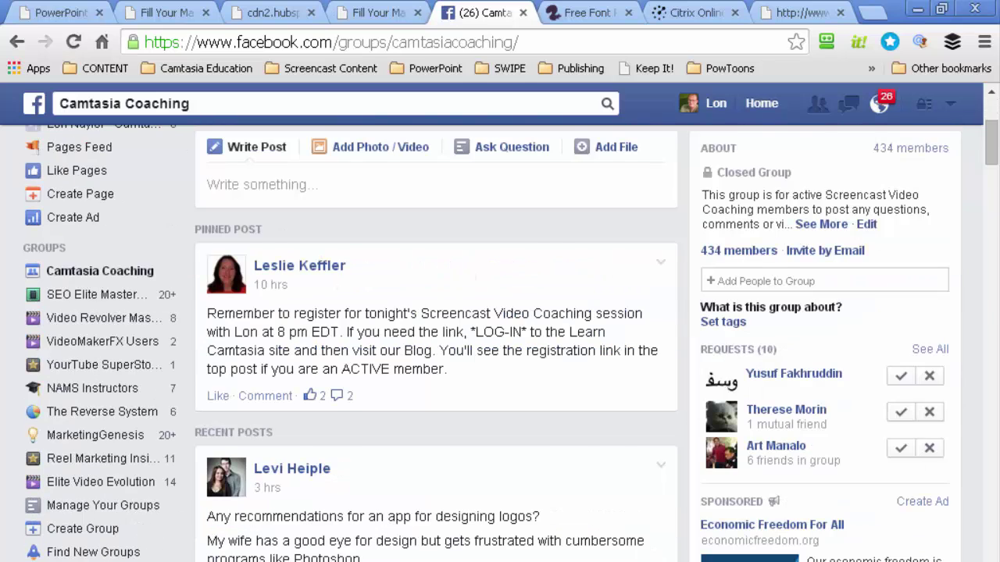
scroll(435, 343, down, 1)
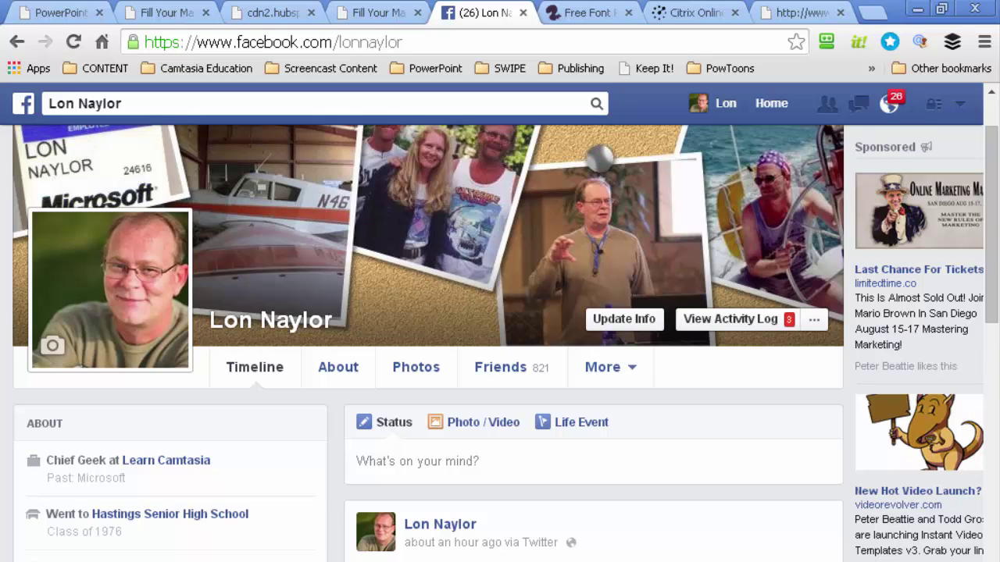
scroll(428, 308, up, 1)
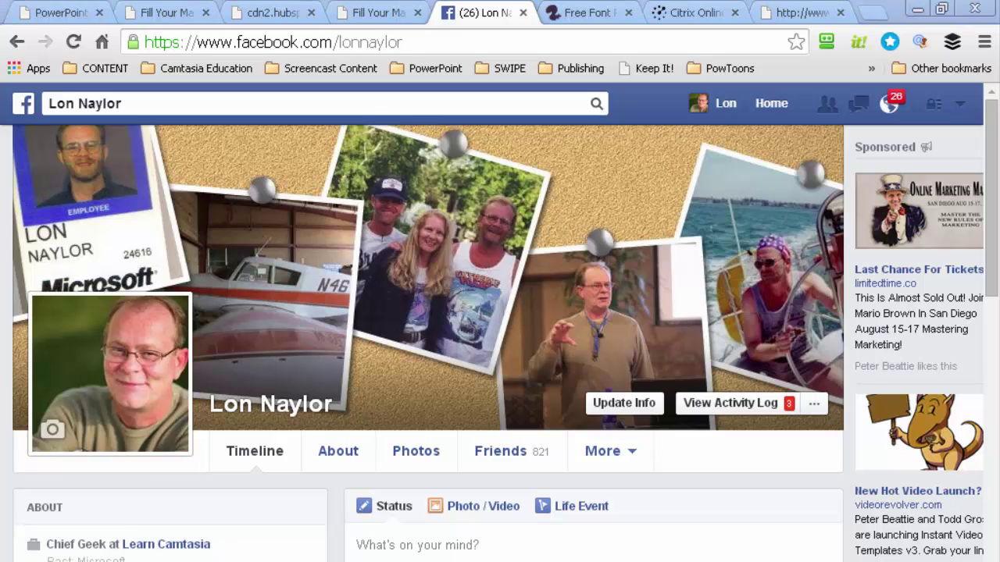
key(alt+Tab)
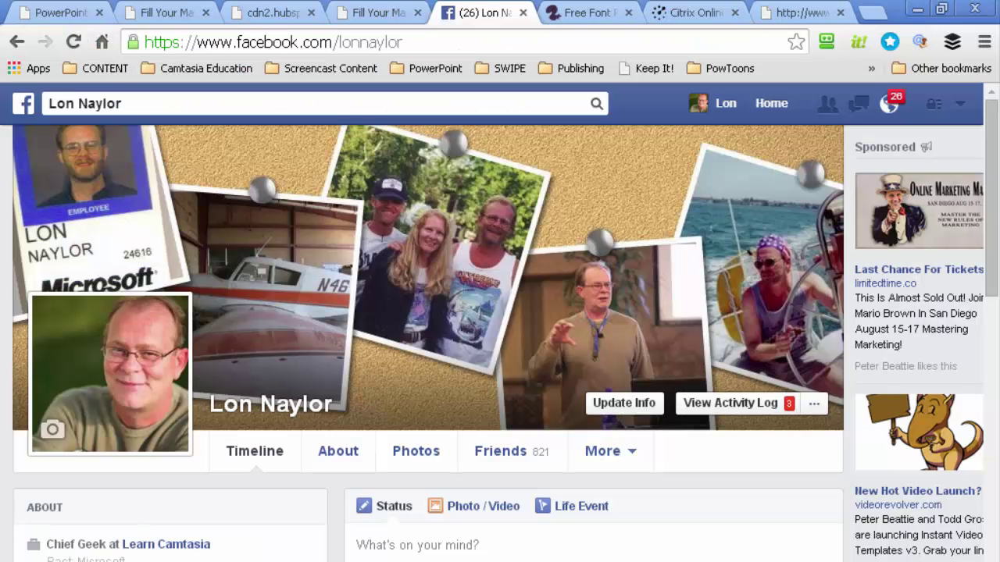
scroll(428, 343, down, 8)
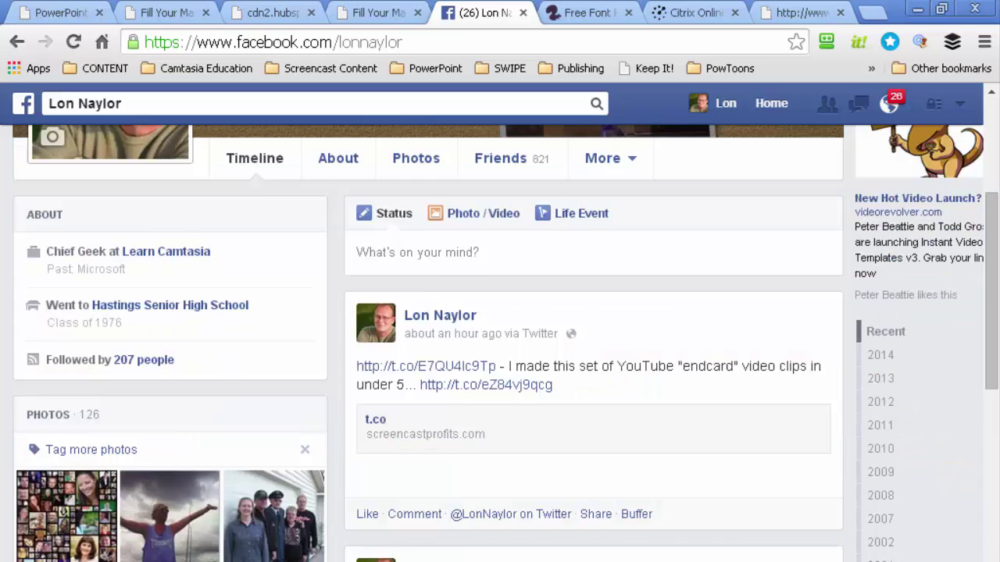
scroll(429, 344, down, 7)
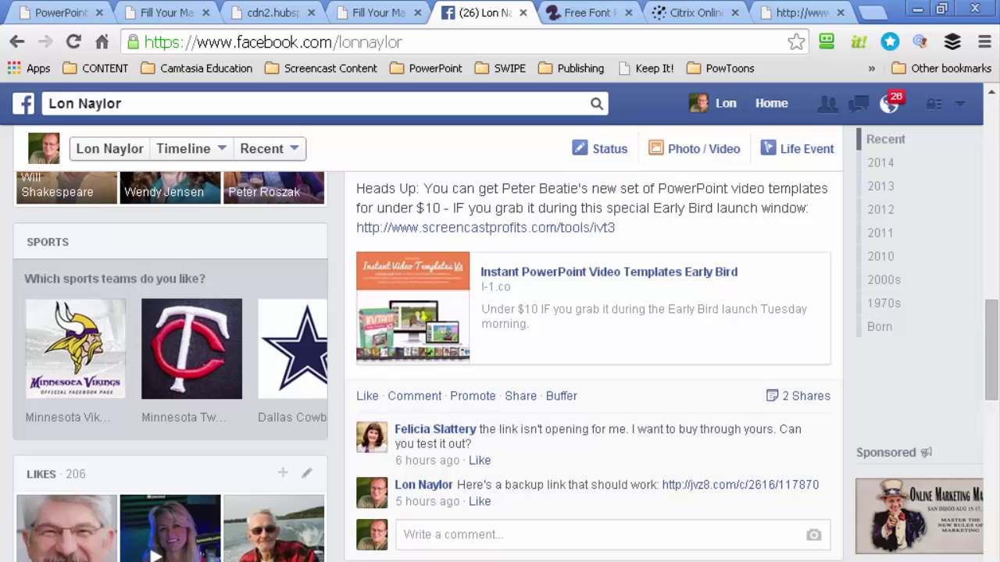
- Switch to Windows Explorer and open the IVT 3 folder under Video Revolver\Instant Video Templates
key(alt+Tab)
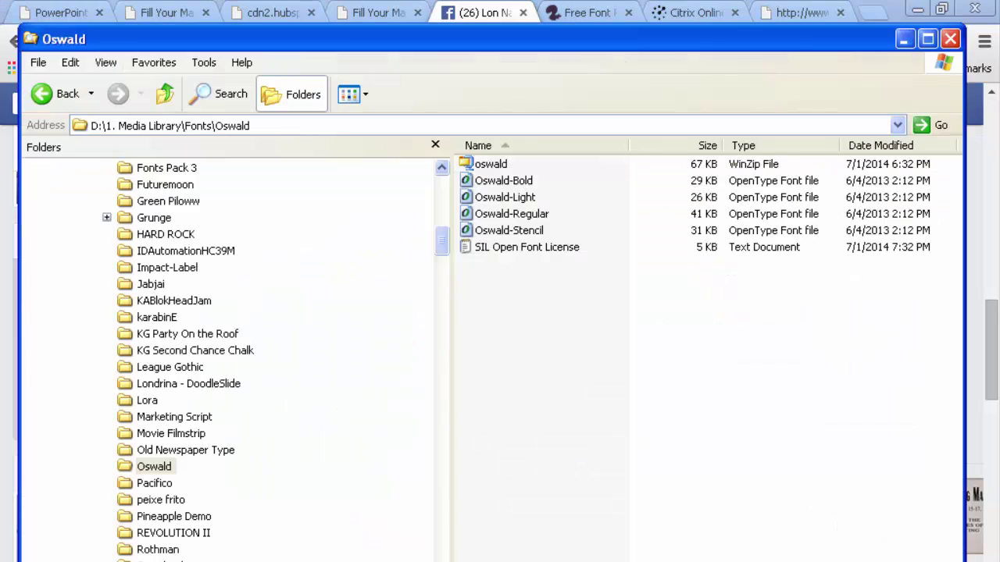
mouse_move(442, 241)
mouse_down()
mouse_move(441, 199)
mouse_move(441, 244)
mouse_up()
scroll(226, 352, down, 20)
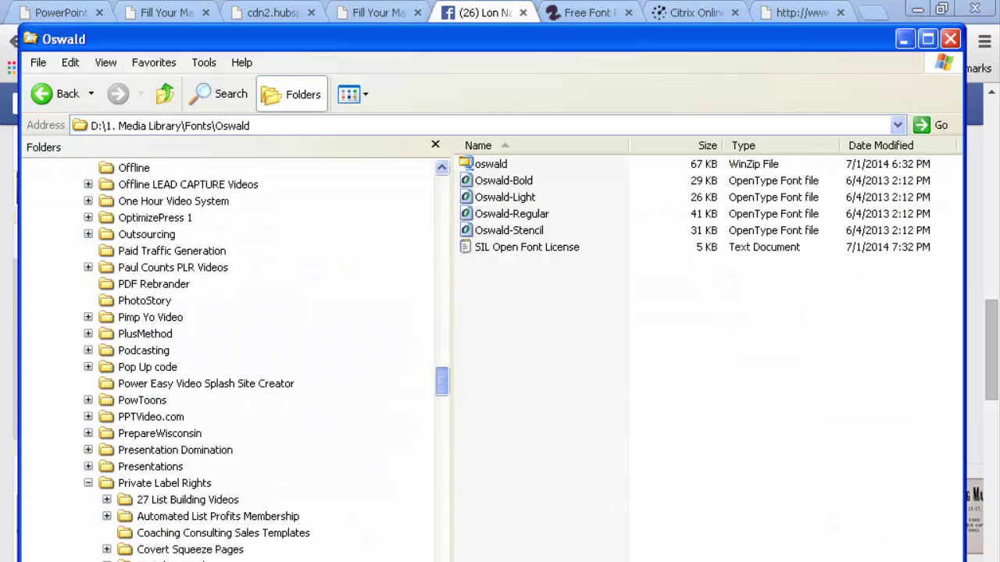
scroll(226, 352, down, 2)
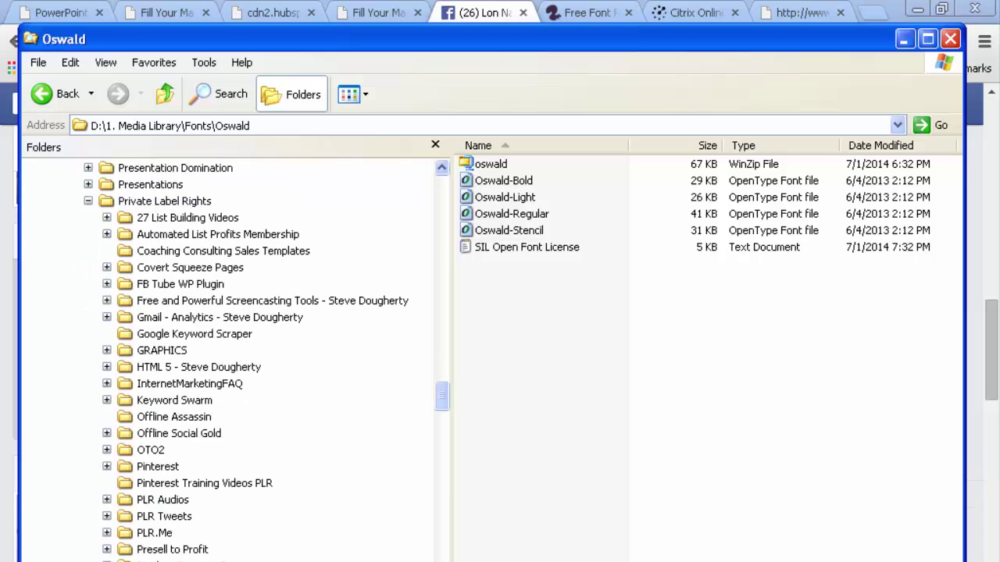
scroll(227, 352, down, 15)
scroll(226, 352, down, 1)
scroll(226, 352, up, 4)
scroll(226, 352, up, 3)
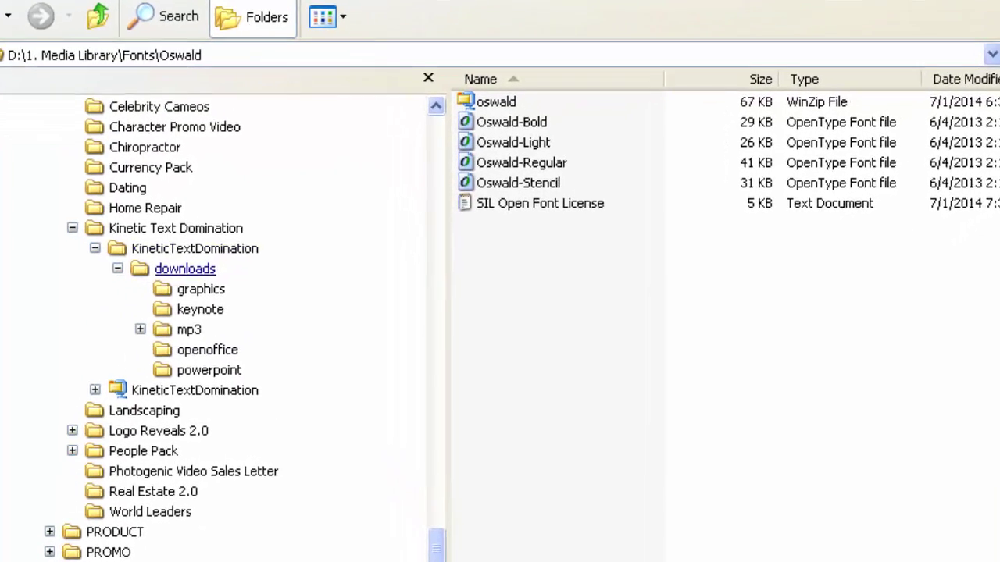
click(243, 285)
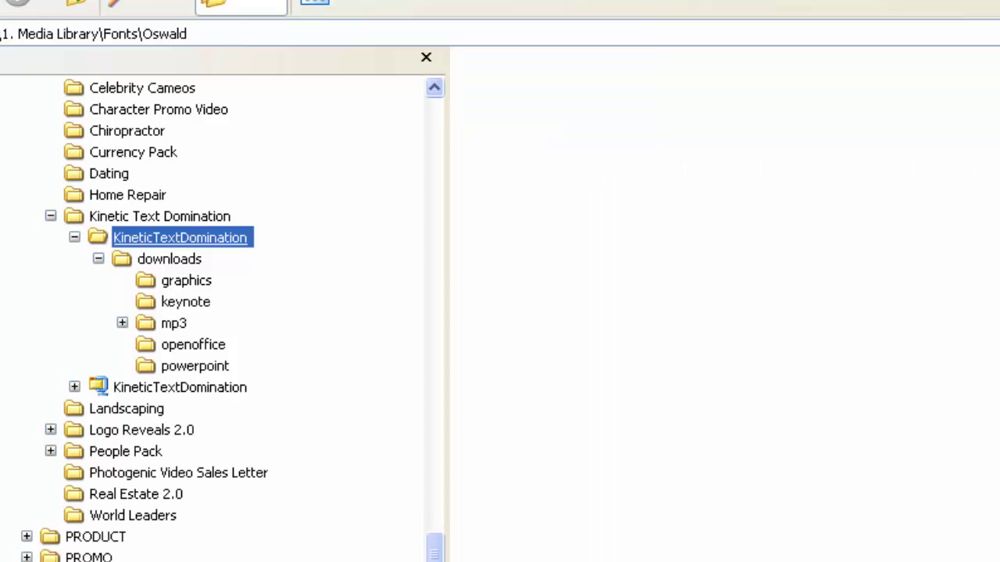
scroll(211, 312, up, 2)
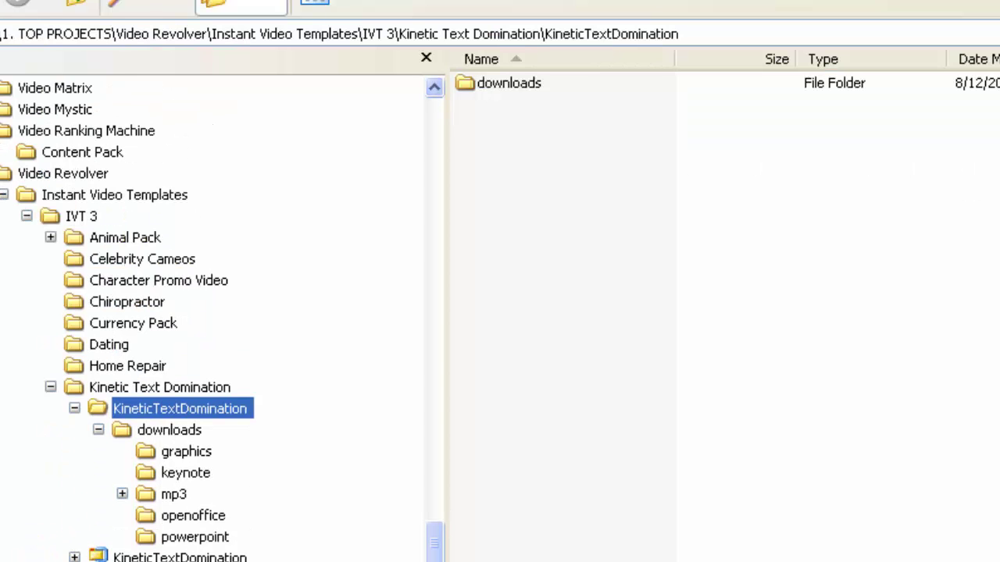
click(82, 217)
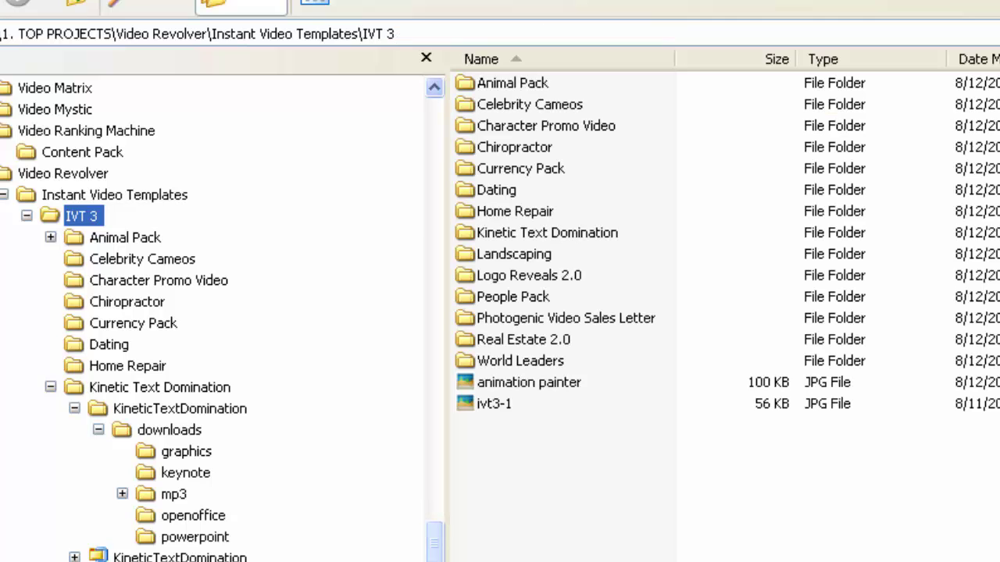
- Open the graphics folder in the Kinetic Text Domination downloads and show its files as thumbnails
drag(435, 543, 434, 547)
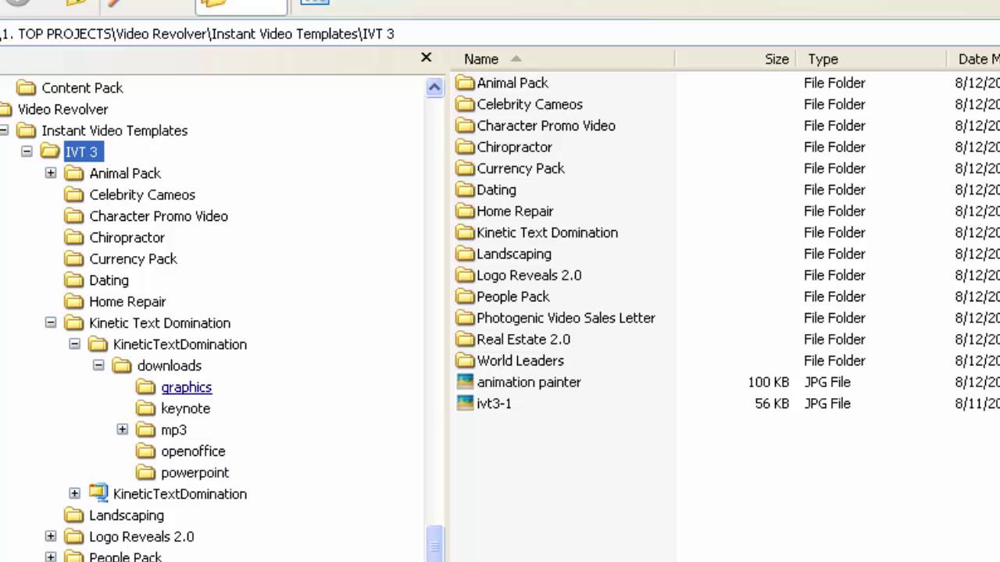
click(186, 388)
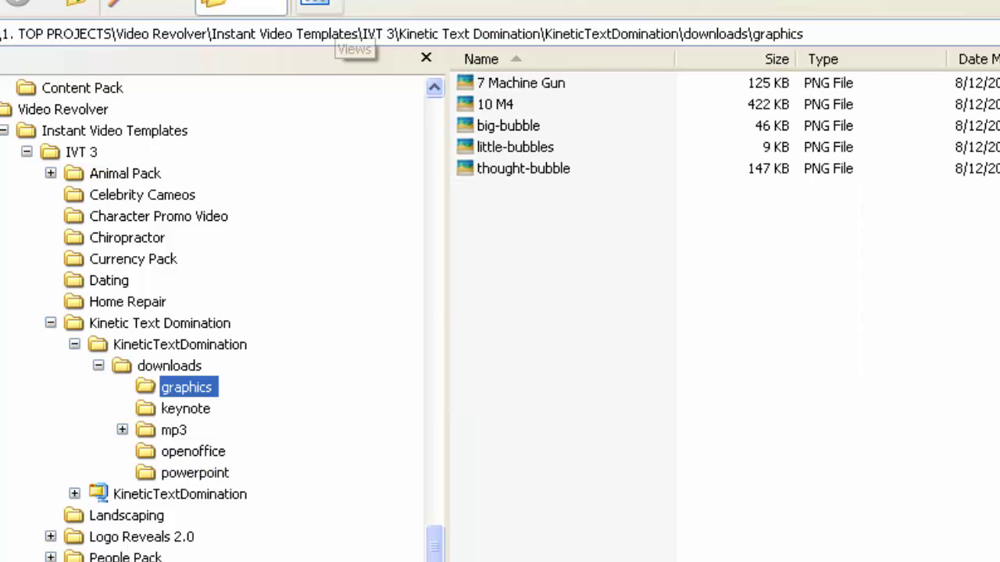
click(314, 2)
click(343, 49)
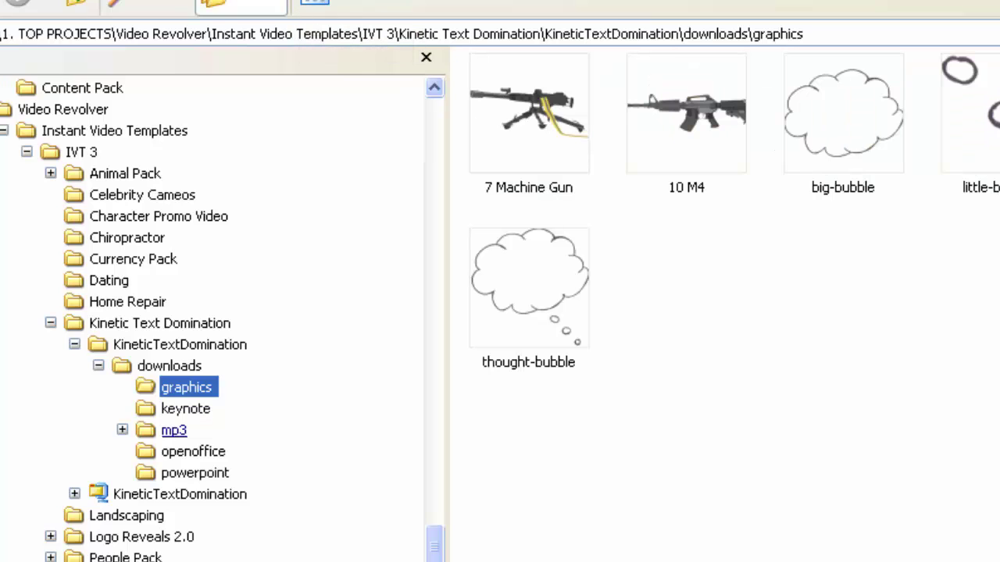
- Open the sfx folder inside the template's mp3 folder and select the machine-gun sound file
click(173, 431)
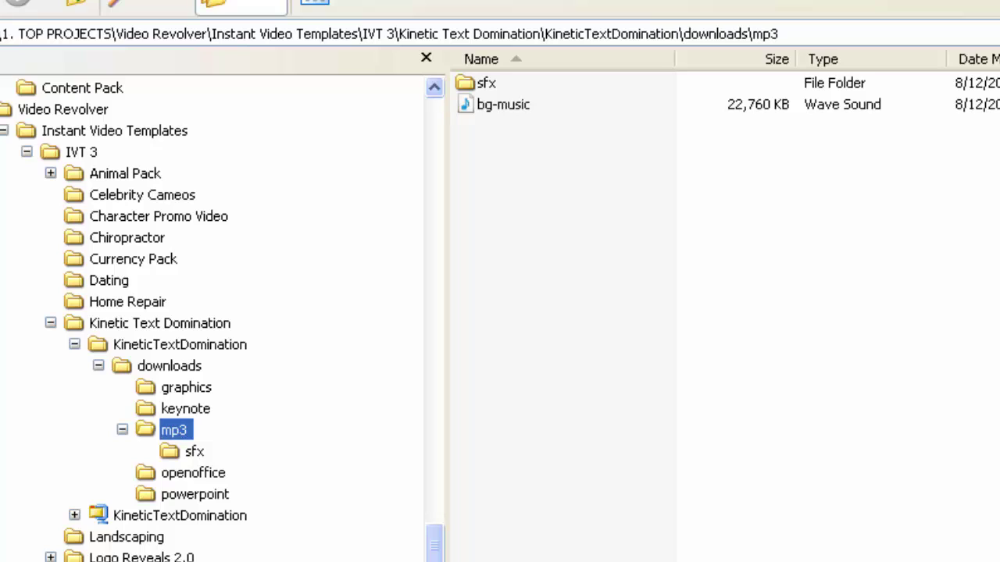
double_click(486, 83)
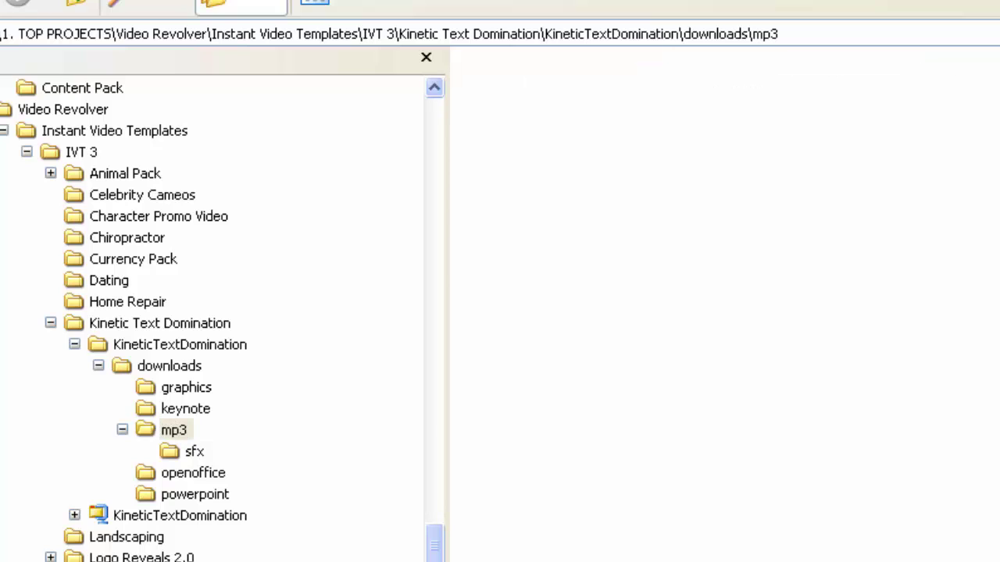
click(515, 104)
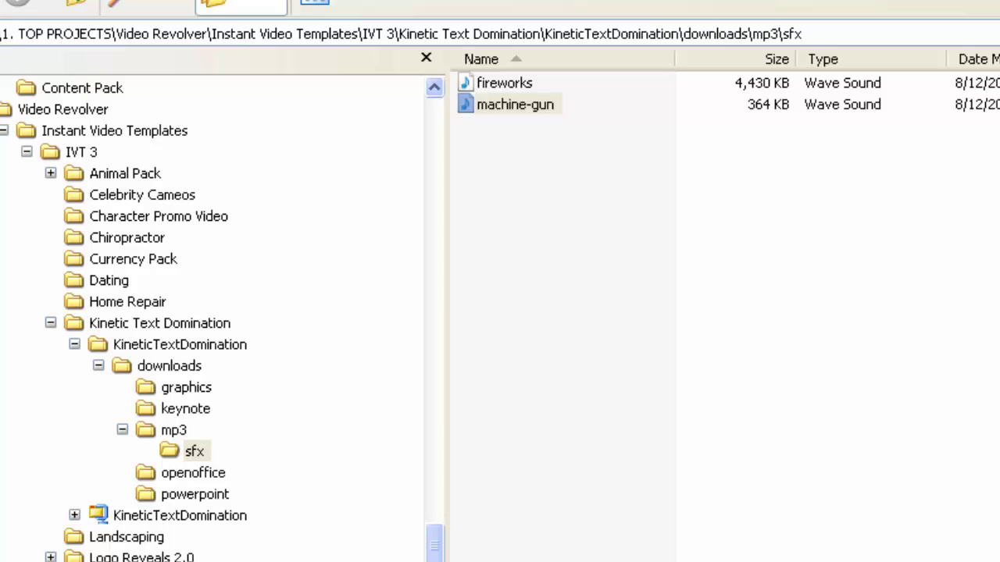
- Collapse the mp3, downloads and KineticTextDomination folders in the folder tree
click(122, 430)
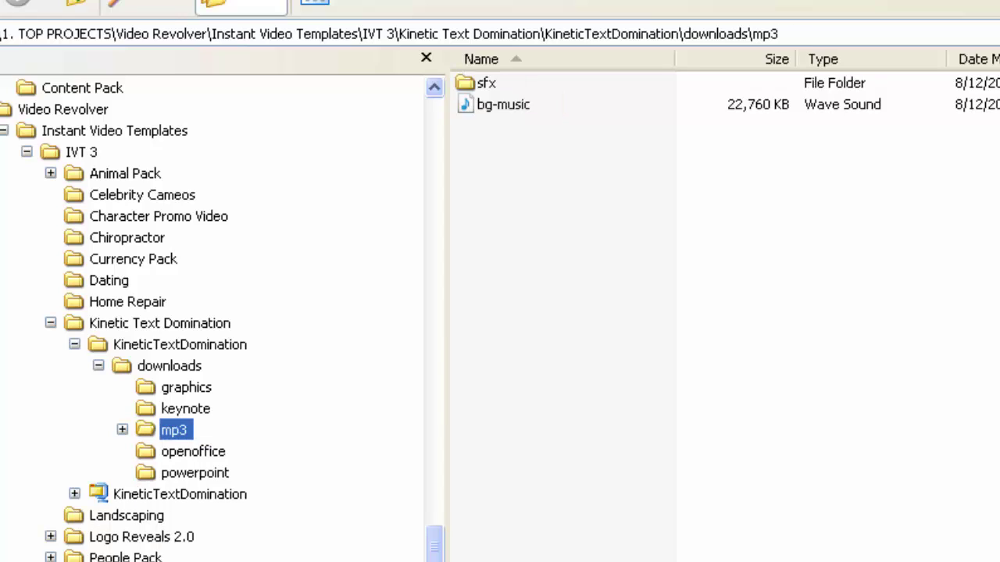
click(98, 366)
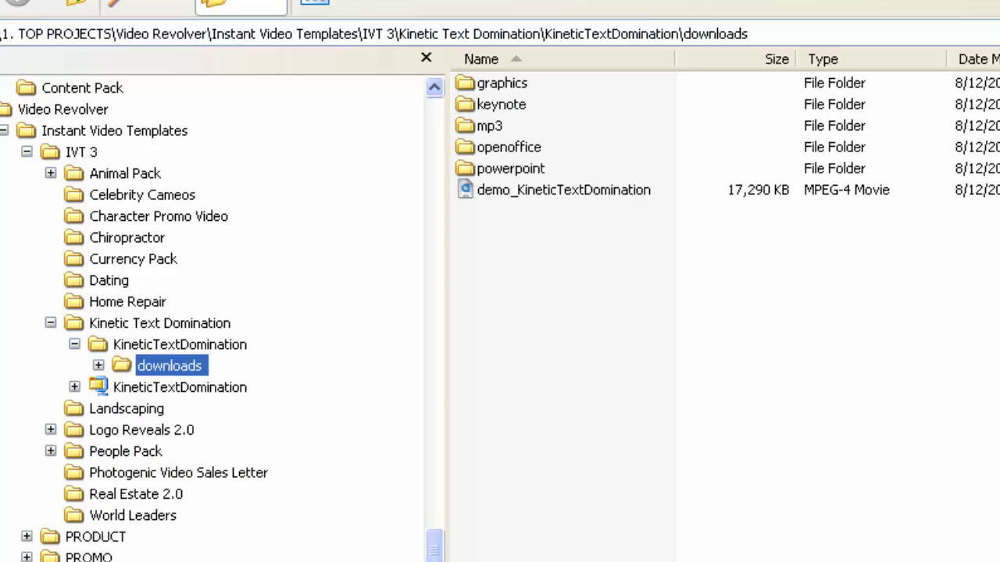
key(Left)
key(Left)
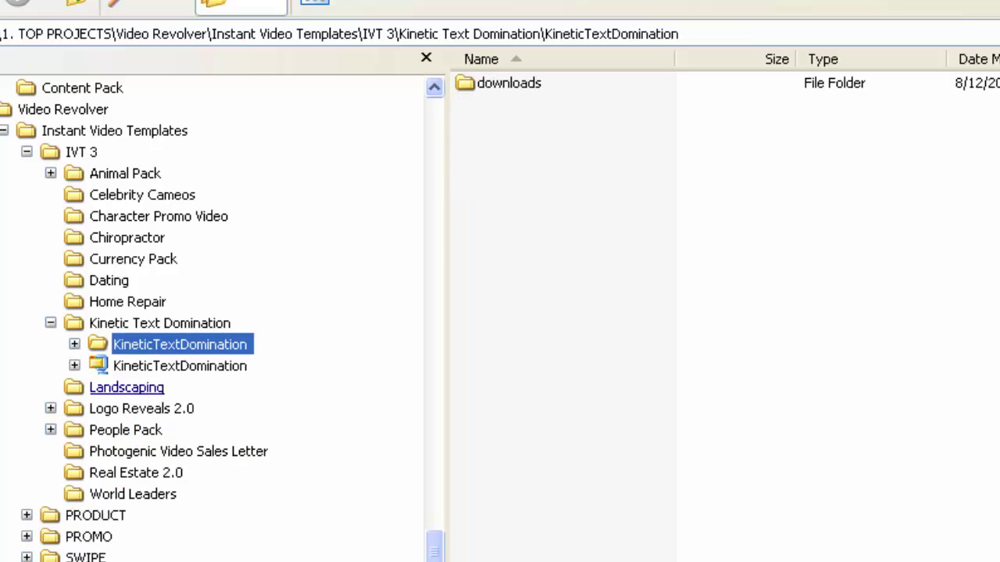
- View the People Pack's character images in characters\img as thumbnails, and collapse the People Pack folder
click(50, 430)
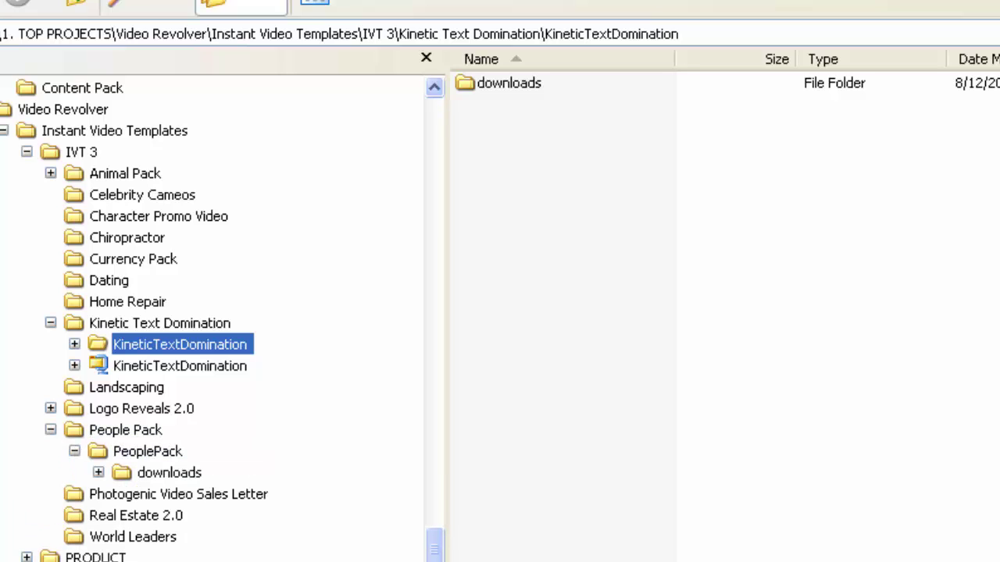
click(98, 472)
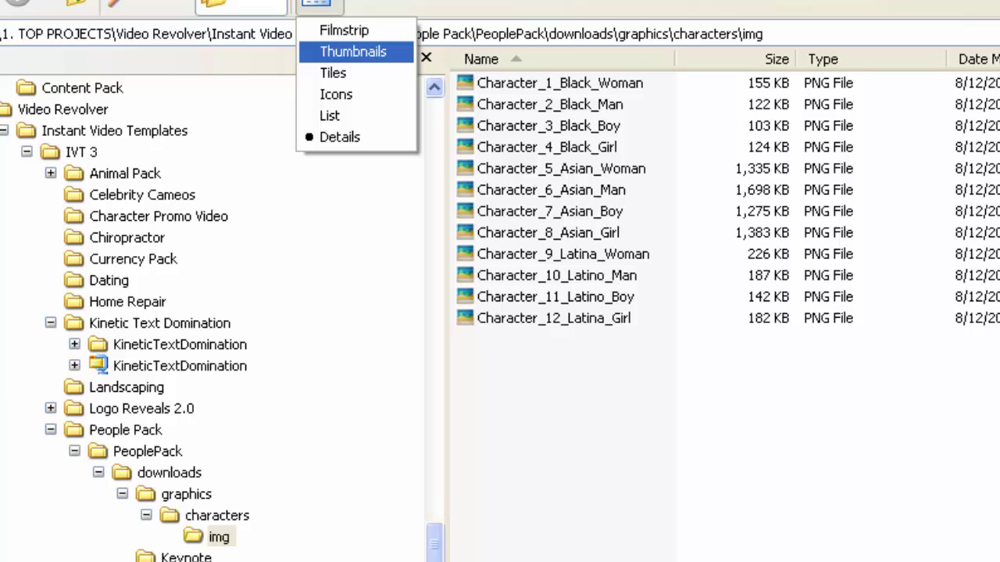
click(351, 49)
click(688, 287)
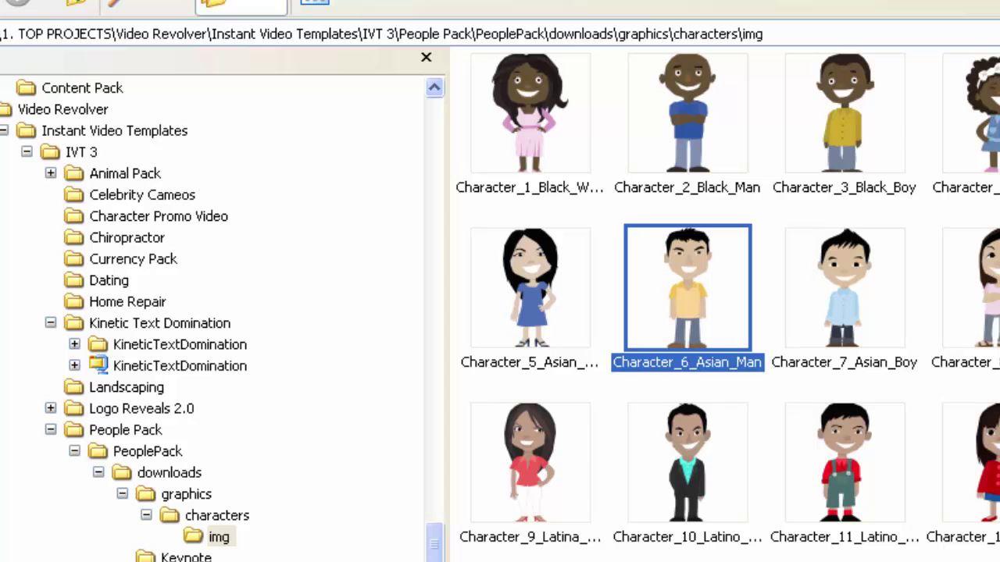
click(74, 451)
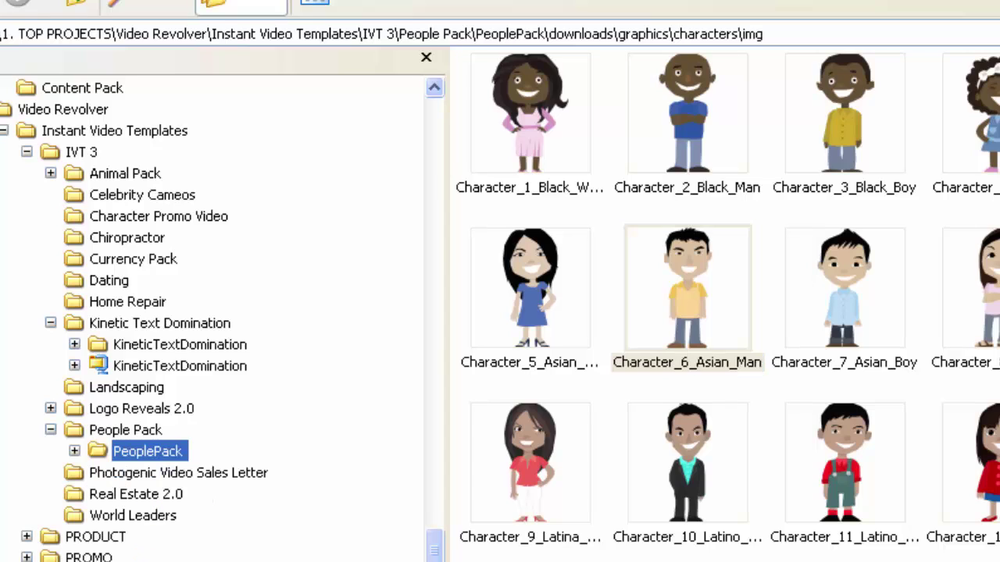
click(50, 430)
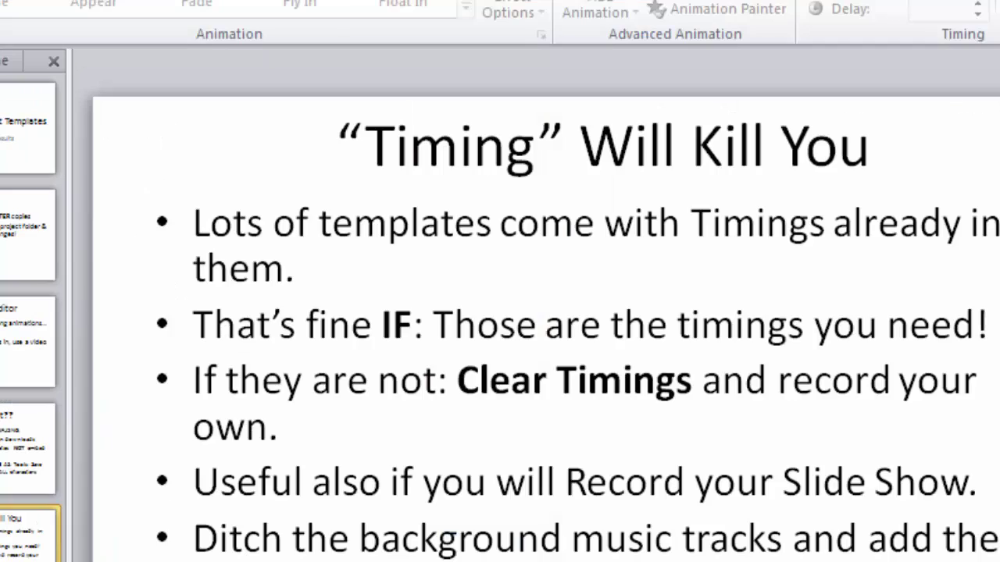
- Switch to the Modifying PowerPoint Templates presentation, go to its title slide and exit the running slide show
click(29, 129)
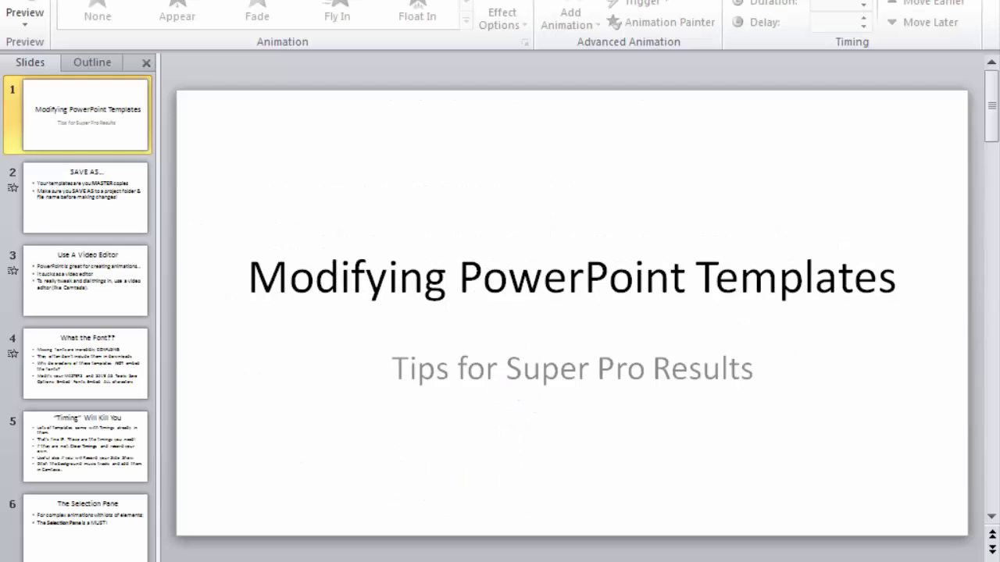
key(alt+Tab)
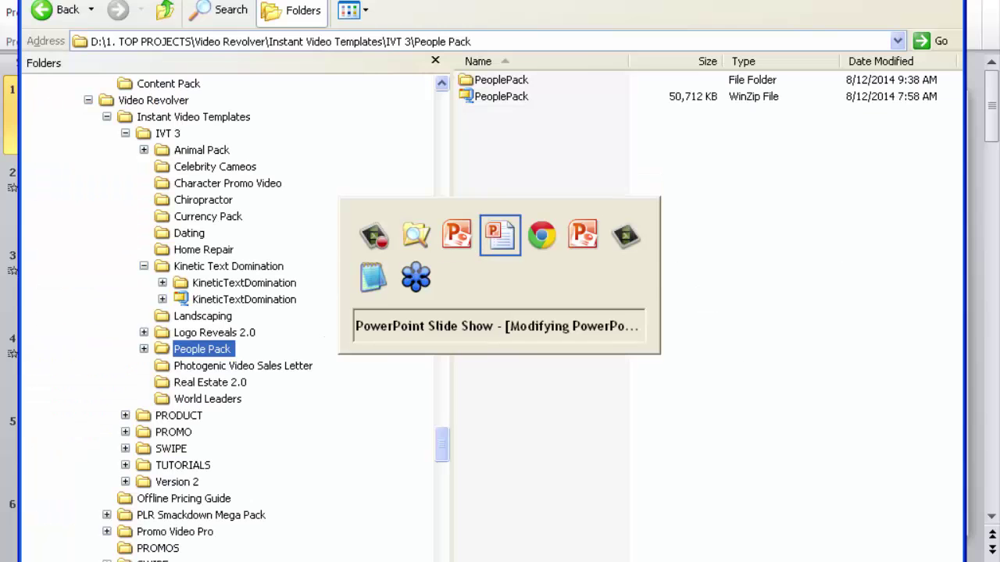
key(Escape)
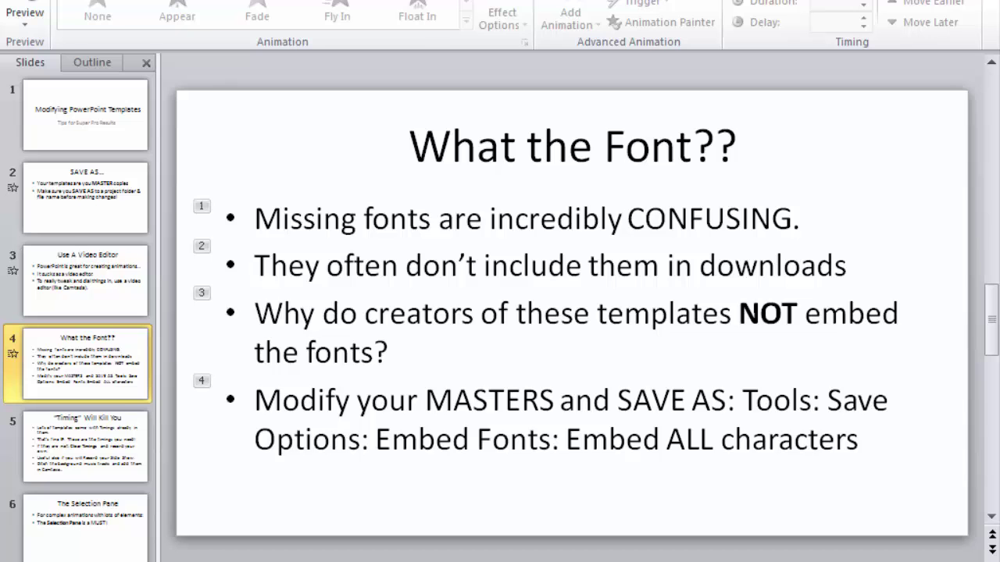
- Switch to the Kinetic Text Domination presentation and display slide 3, "Sales Videos", at a reduced zoom
key(alt+Tab)
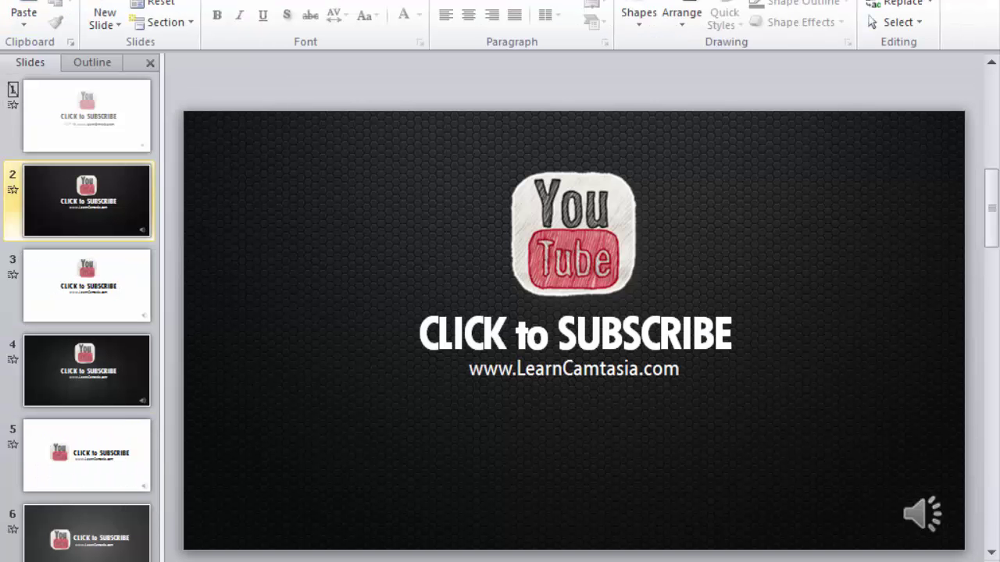
key(alt+f)
key(Escape)
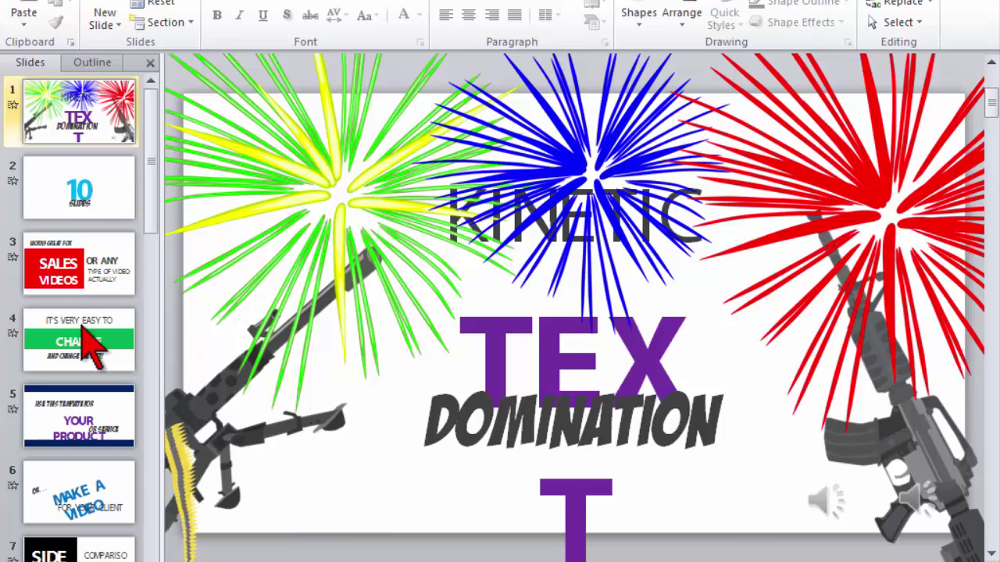
scroll(82, 327, down, 4)
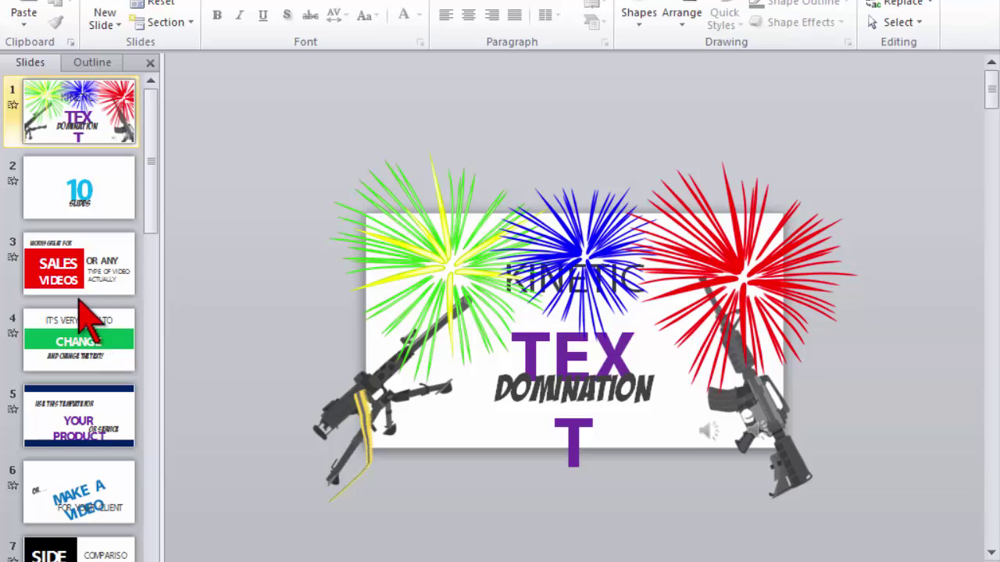
click(77, 294)
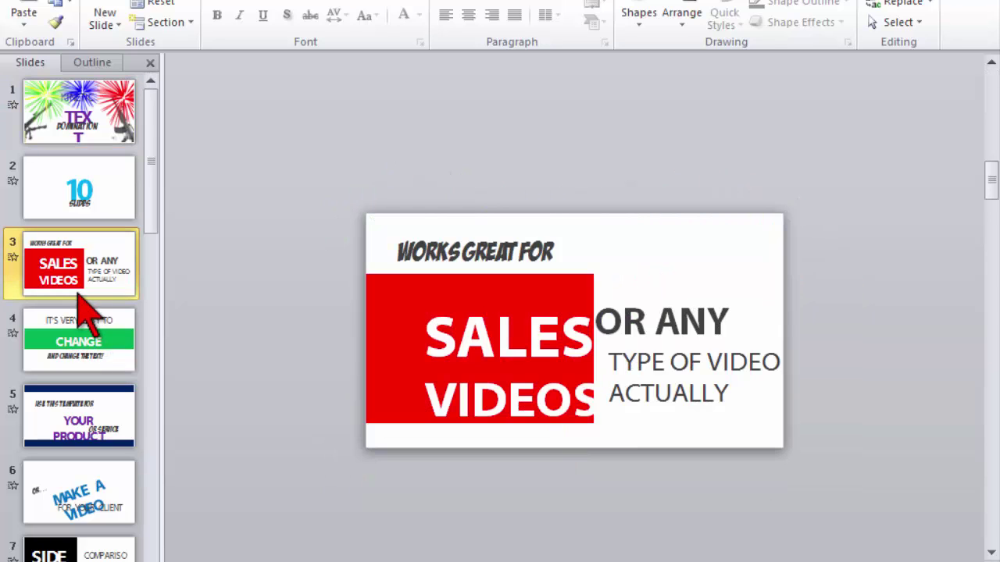
- View slides 4 and 1, and look up the font of slide 1's "Domination" text in the list of available fonts
click(78, 328)
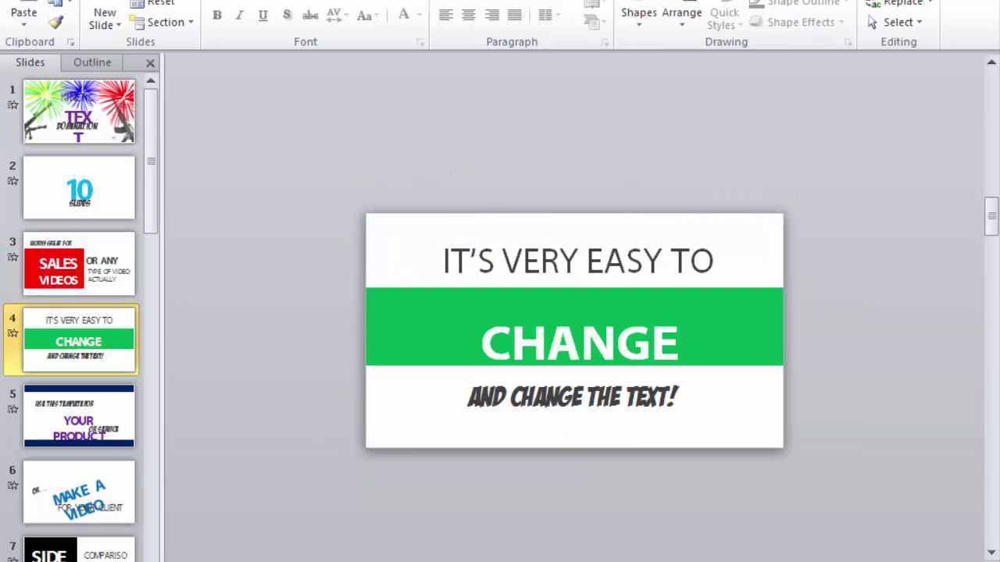
click(78, 111)
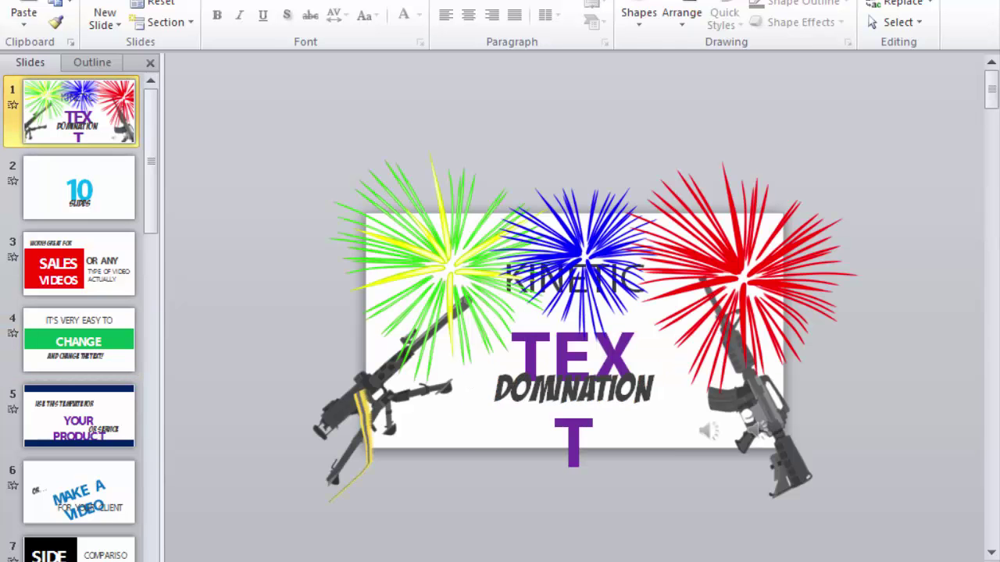
click(561, 388)
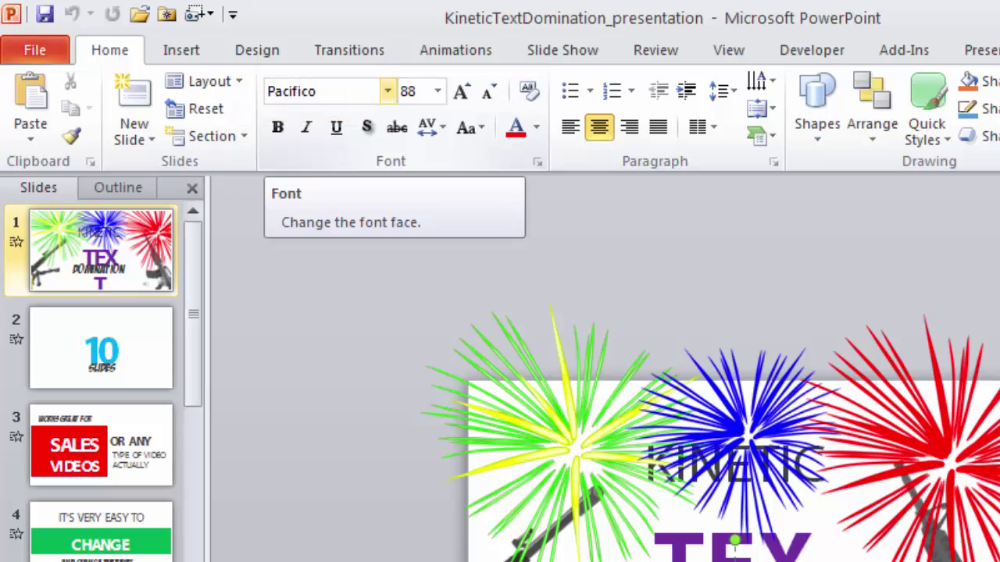
click(387, 91)
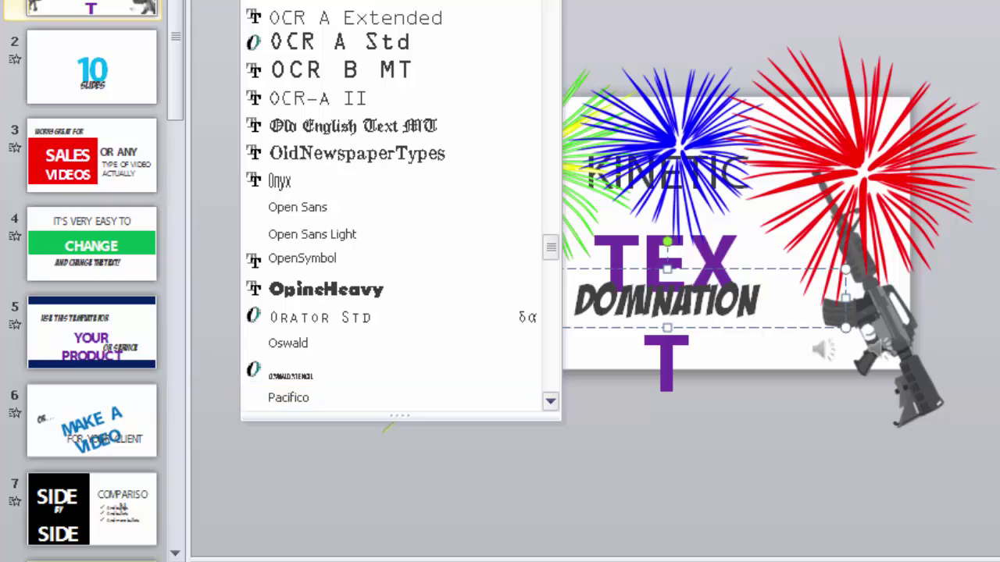
key(Escape)
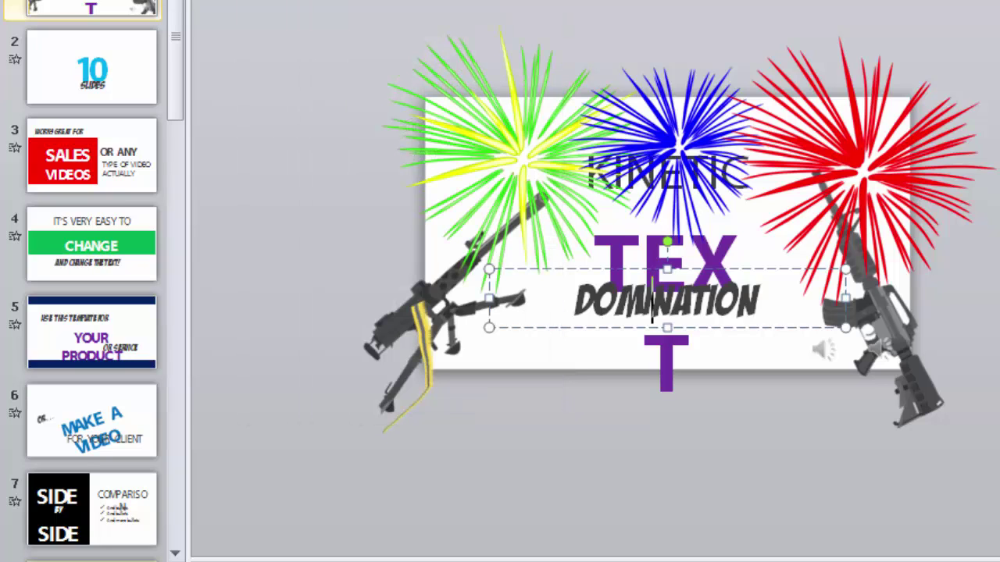
- Look up the font of the "Sales Videos" text on slide 3 in the font list, and deselect the slide's text
click(91, 155)
click(530, 241)
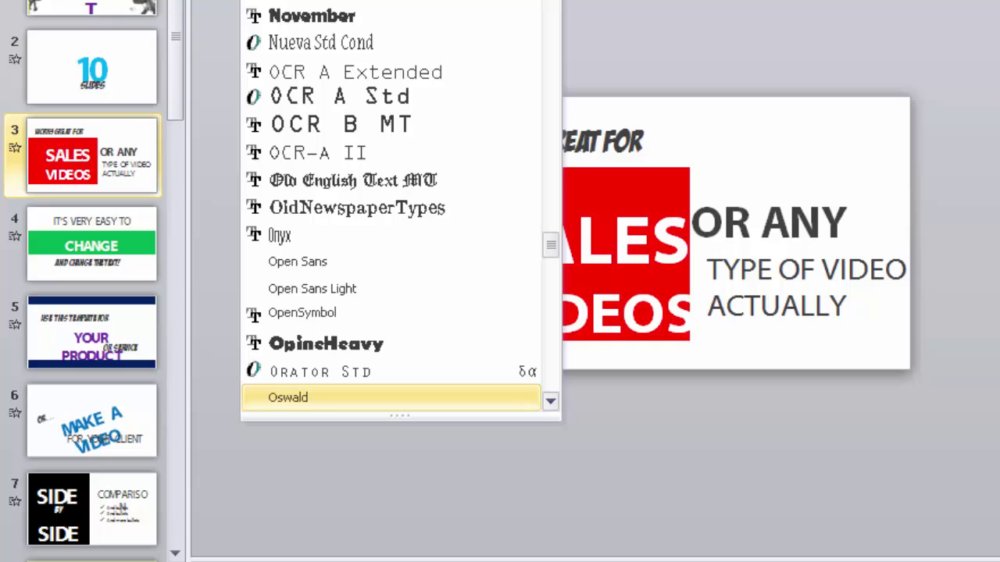
key(Escape)
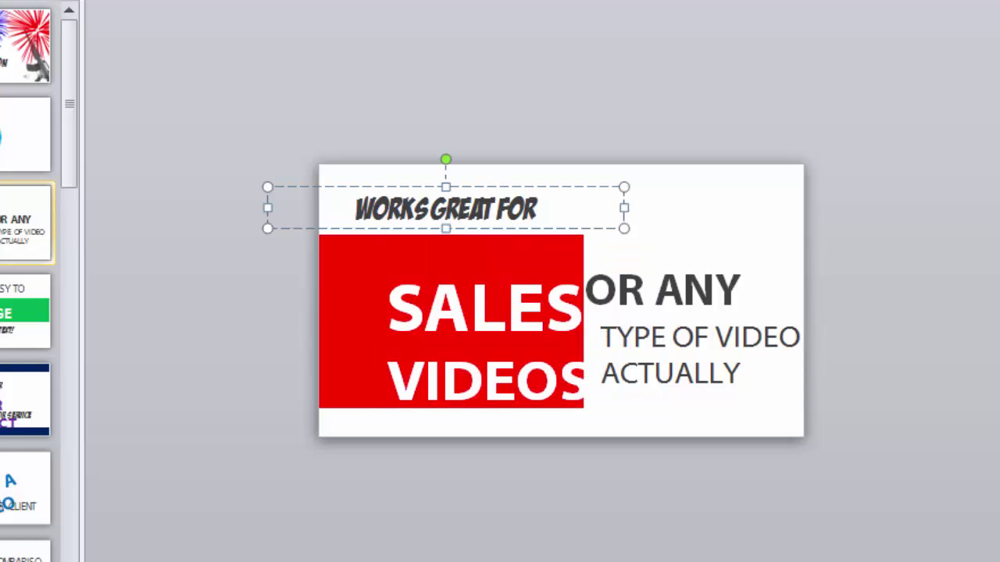
key(Escape)
key(Escape)
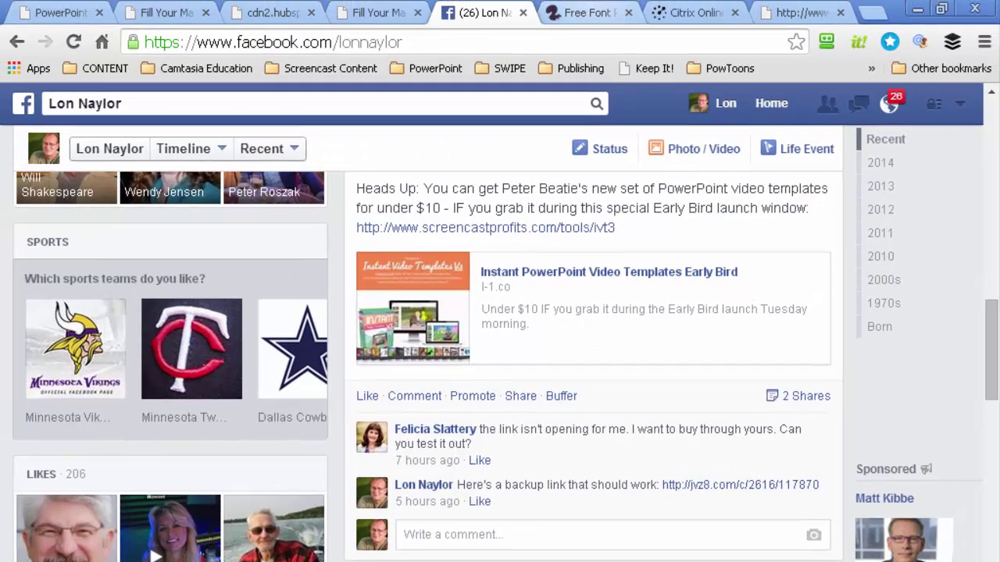
- Switch to the browser, view the Pacifico font's download page and specimens on Font Squirrel, and return to the Kinetic Text Domination presentation
click(586, 13)
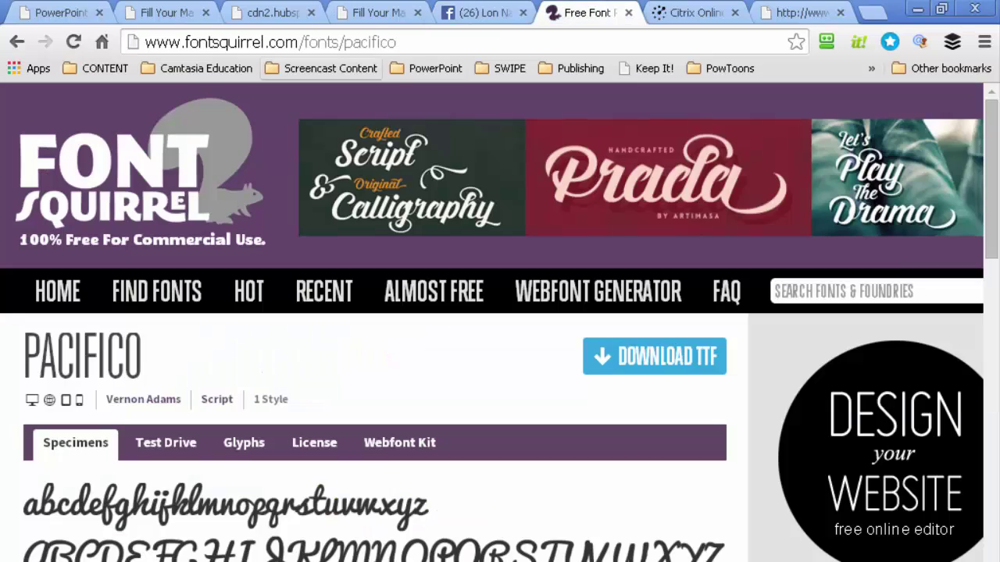
click(271, 41)
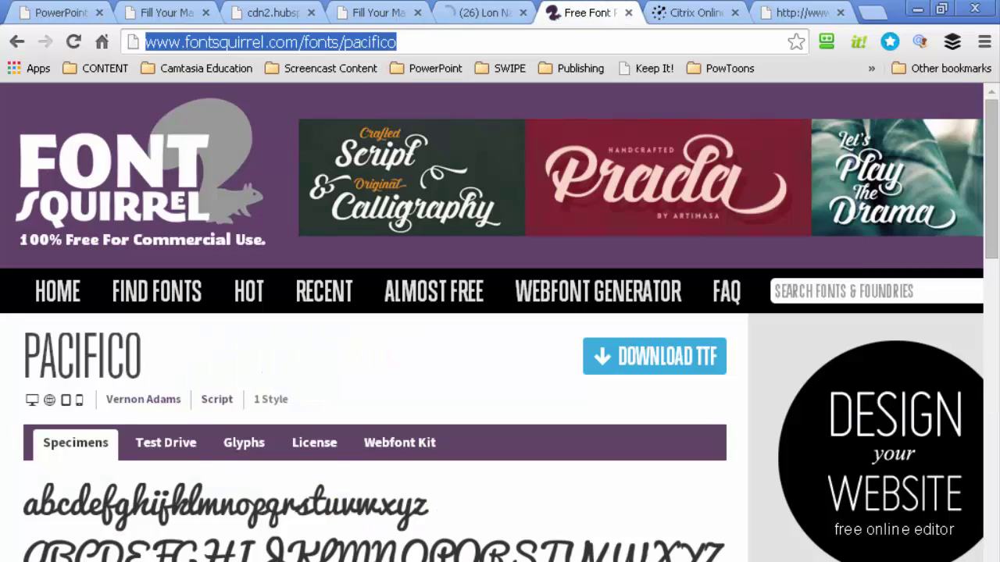
key(Down)
scroll(500, 390, down, 2)
scroll(500, 390, up, 1)
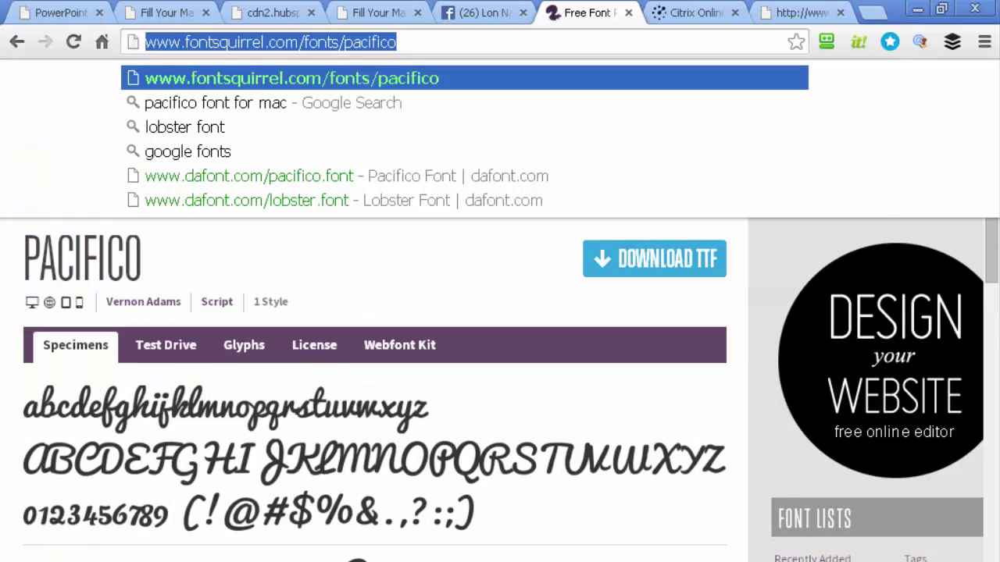
key(alt+Tab)
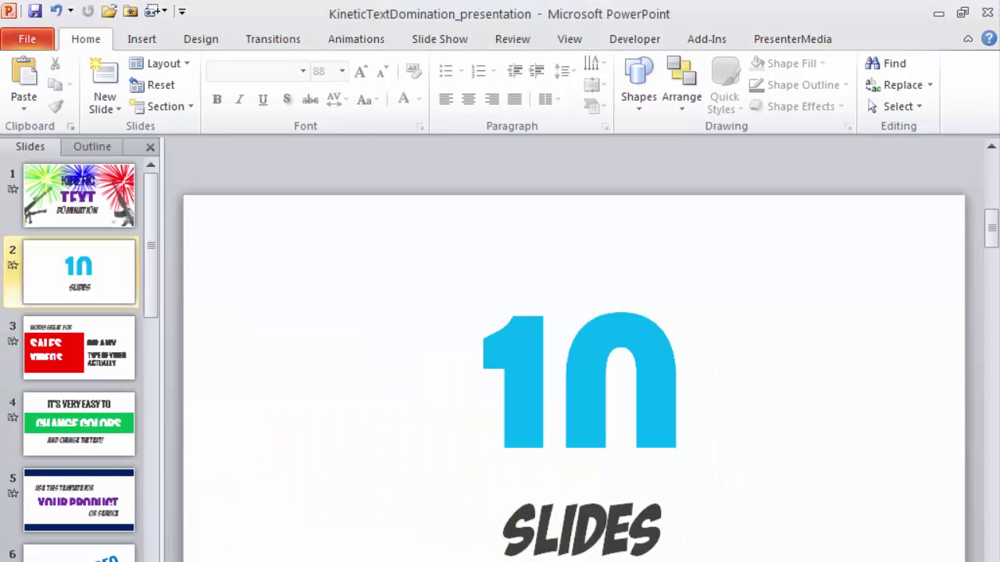
- Set KineticTextDomination_presentation's save options to embed fonts in the file with all characters, and leave Save As without saving
click(27, 39)
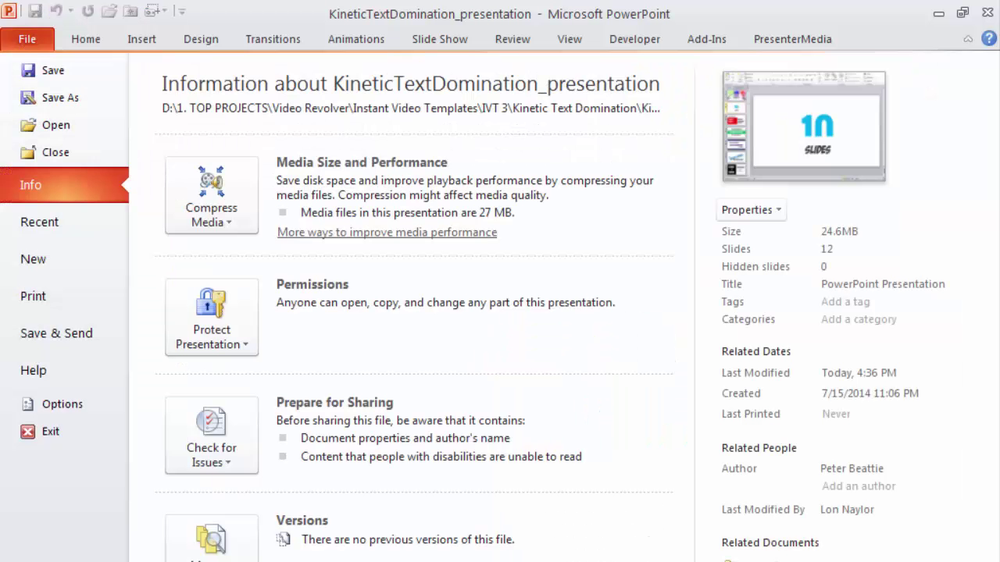
key(Up)
key(Up)
key(Return)
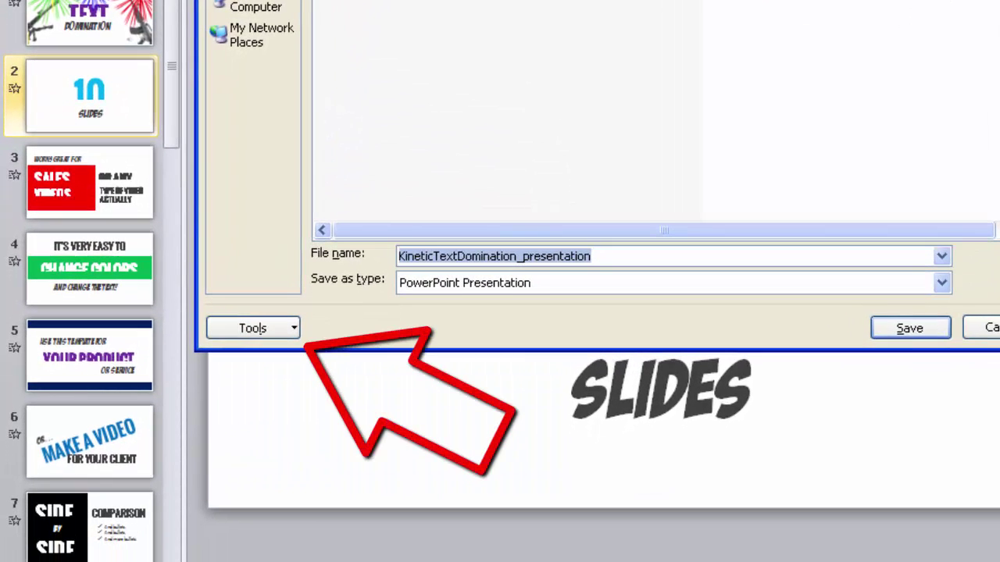
key(alt+l)
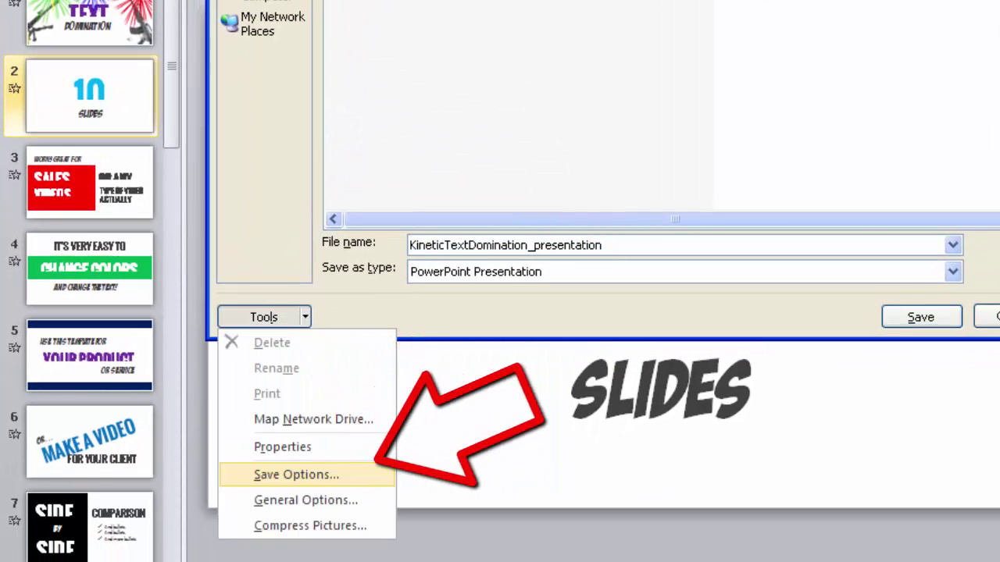
key(Return)
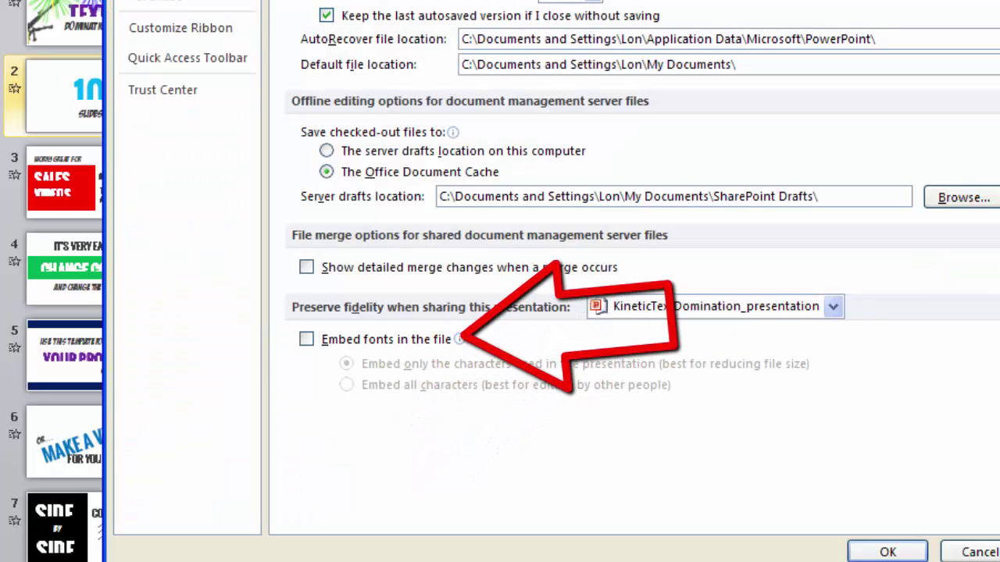
mouse_move(395, 339)
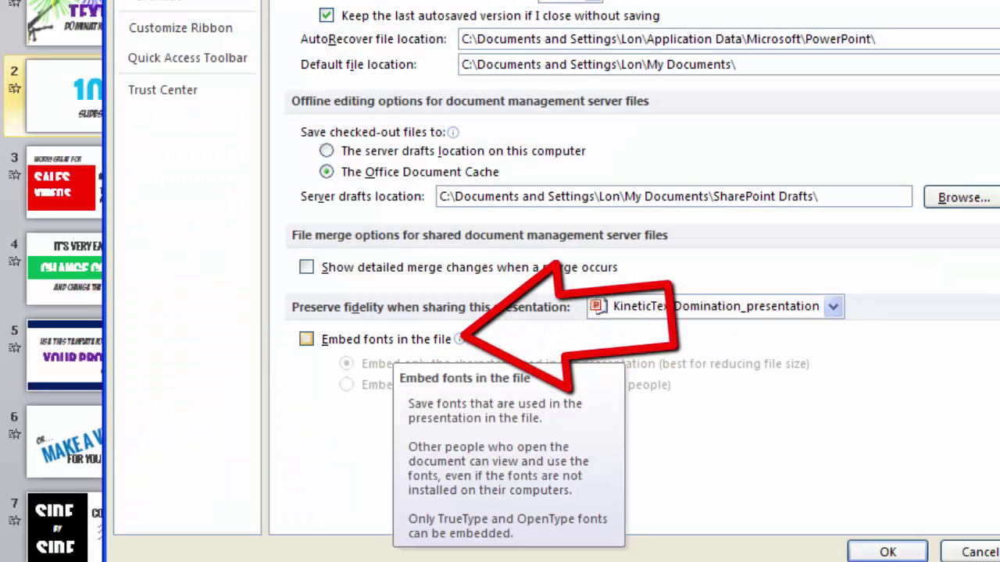
click(306, 339)
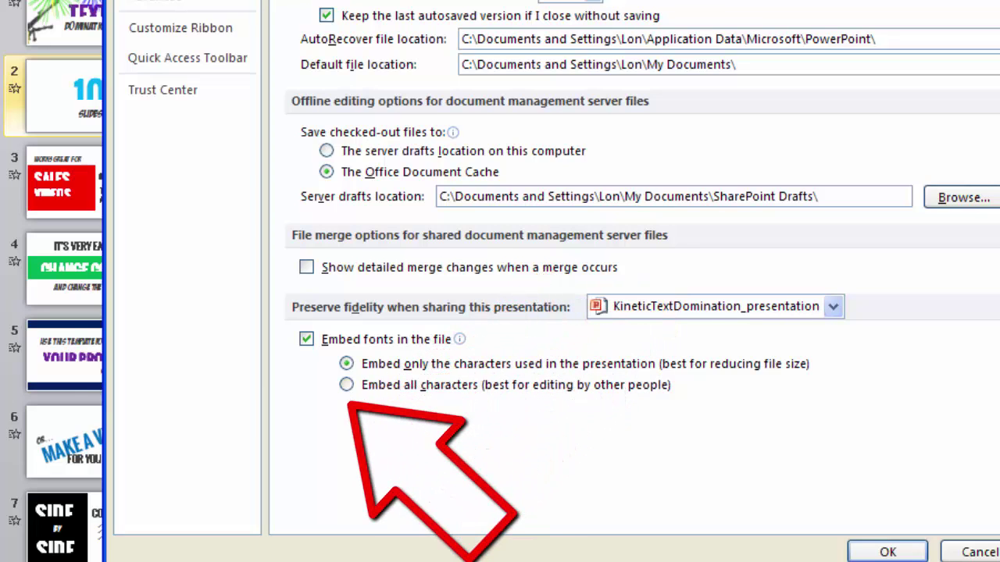
click(346, 384)
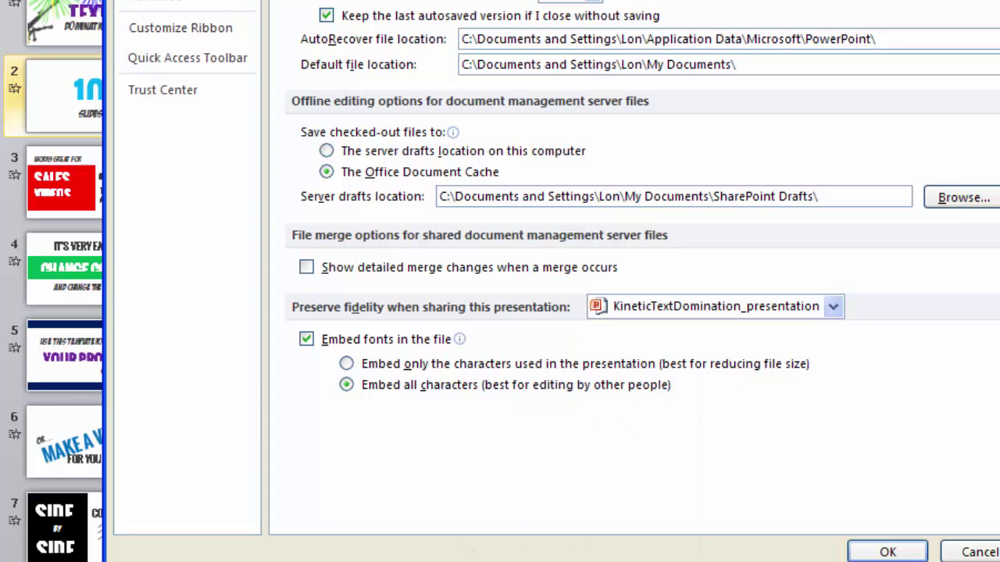
mouse_move(460, 339)
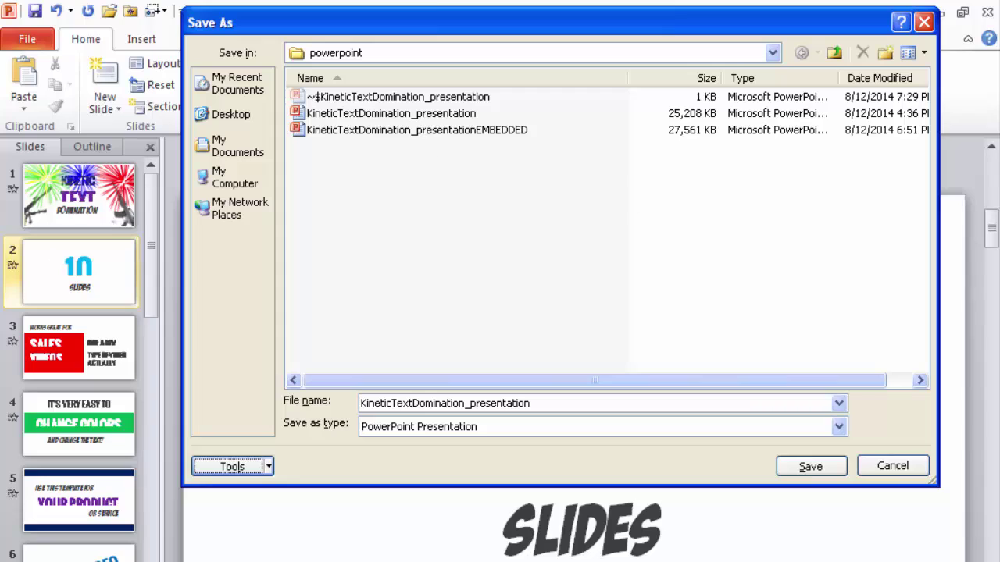
click(416, 130)
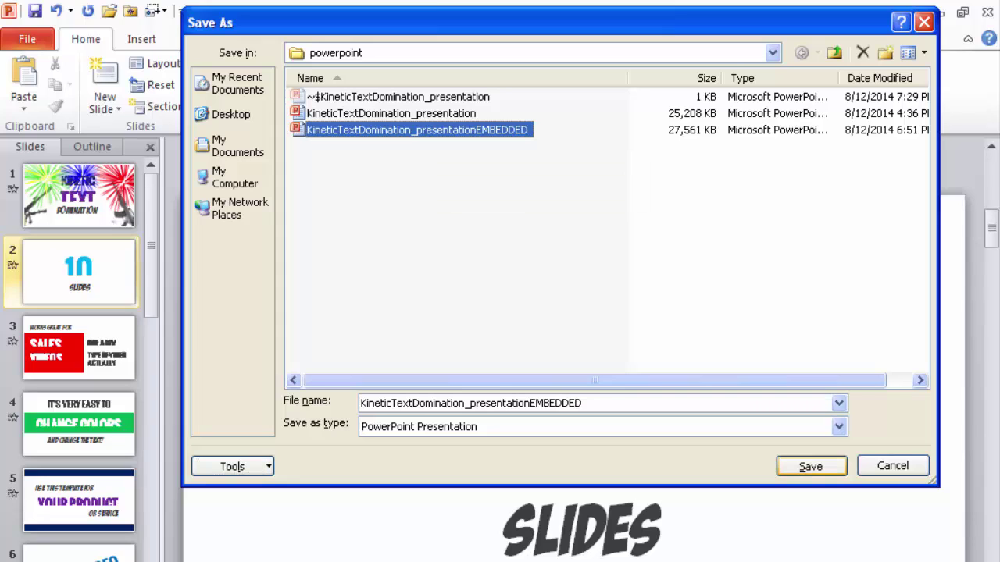
key(Escape)
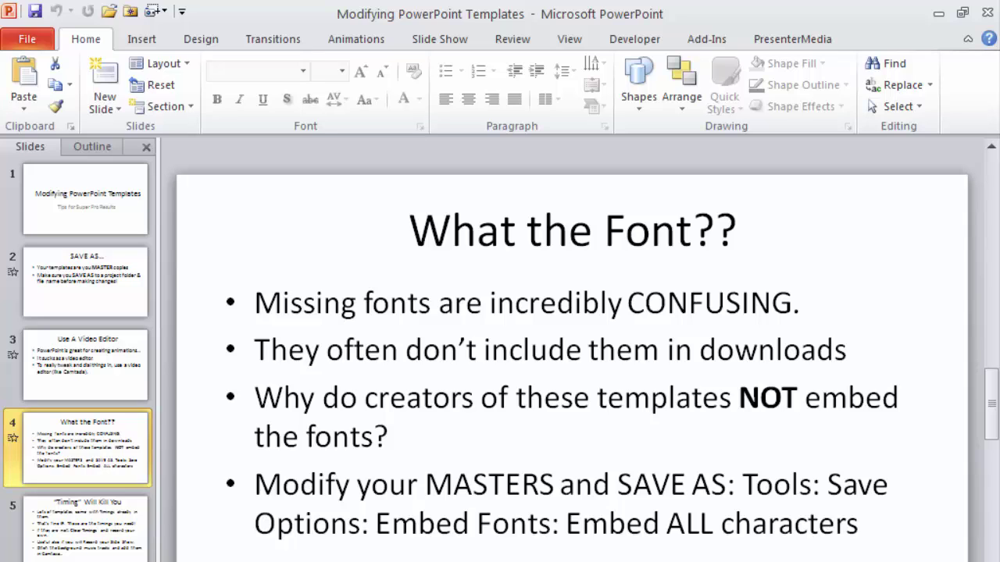
- Display the "Timing" Will Kill You tips slide, and inspect the animation settings on slides 1 and 2 of KineticTextDomination_presentation
key(Page_Down)
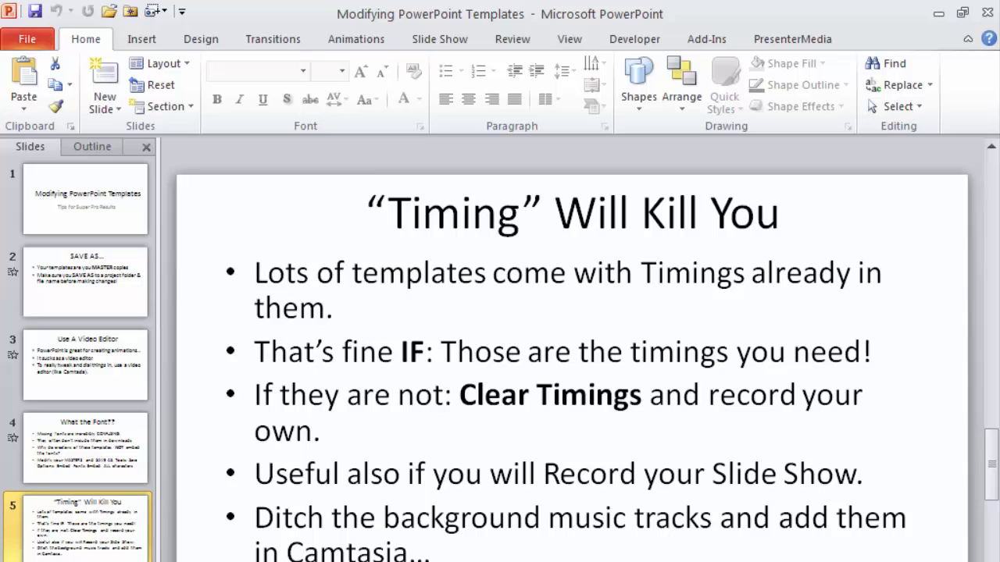
key(alt+Tab)
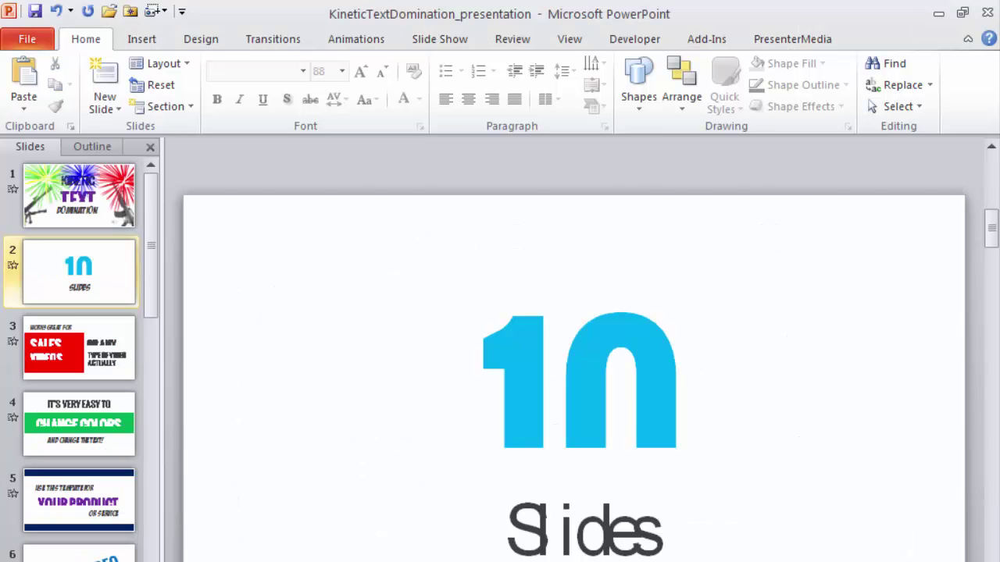
click(78, 195)
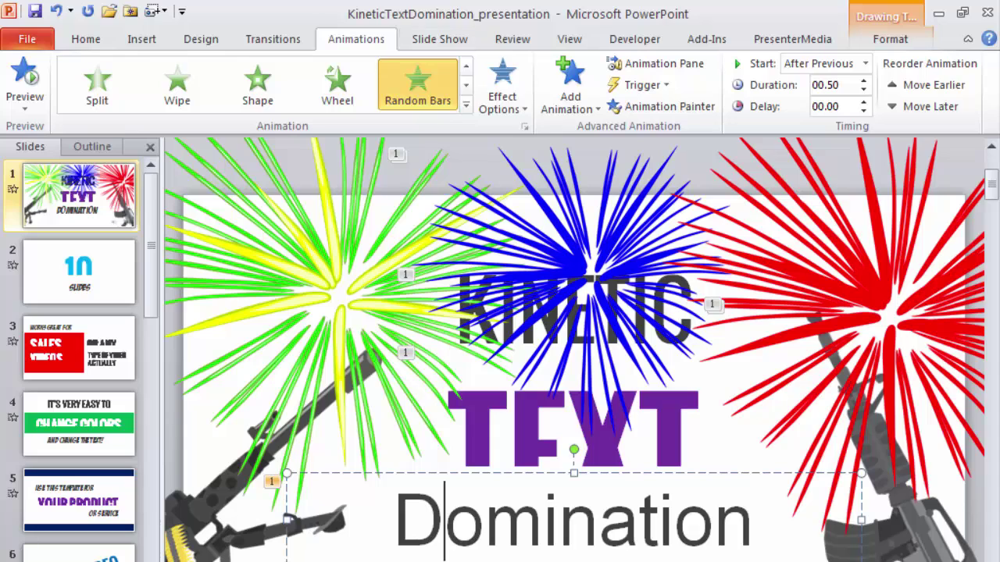
click(115, 286)
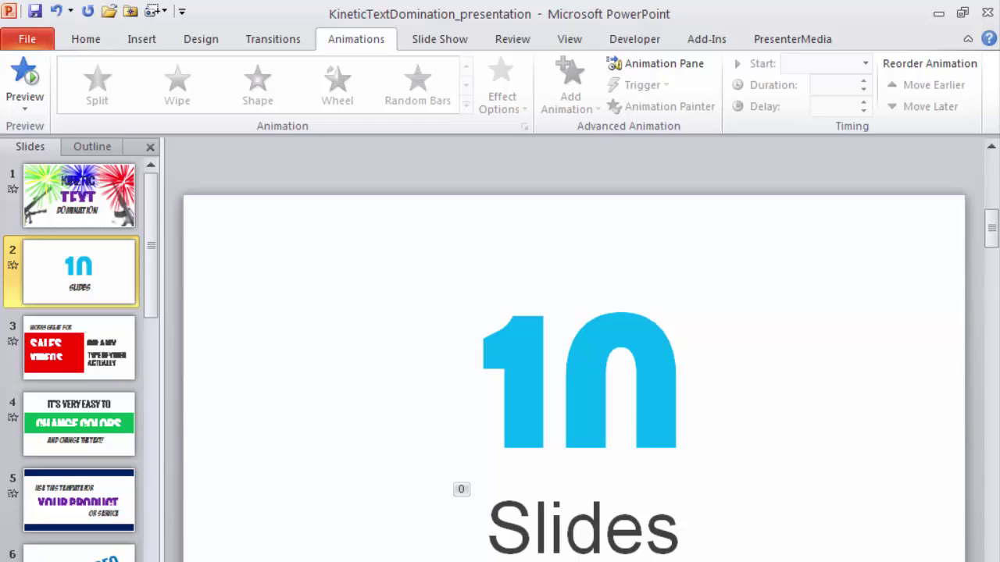
click(78, 195)
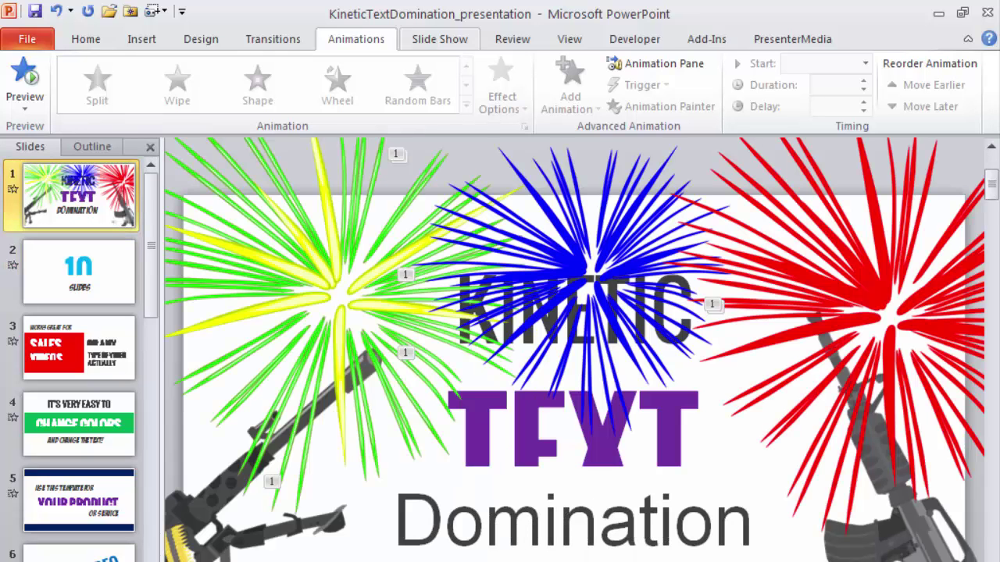
- Turn off Use Timings for the slide show, and check the Clear option among the Record Slide Show commands
click(440, 38)
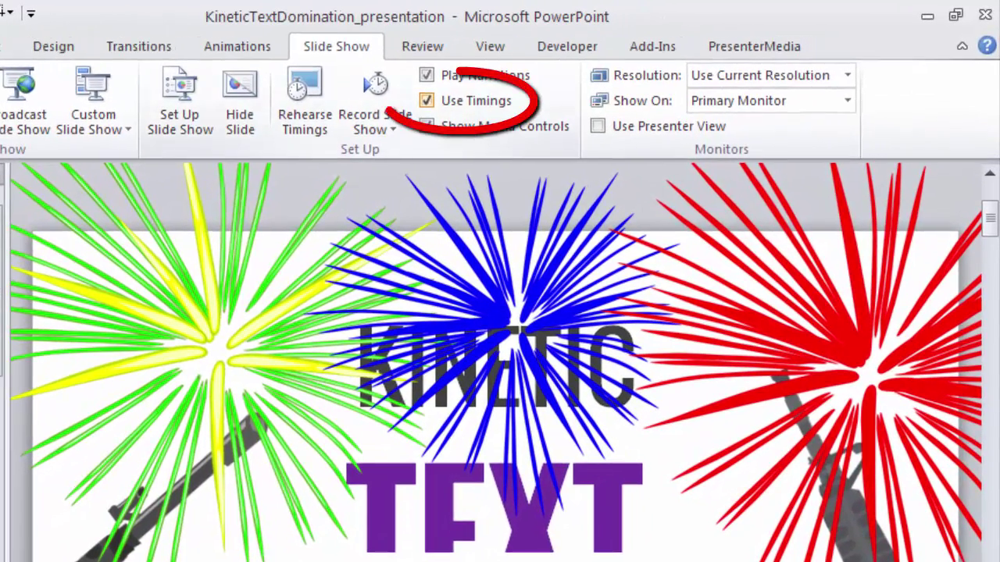
click(426, 100)
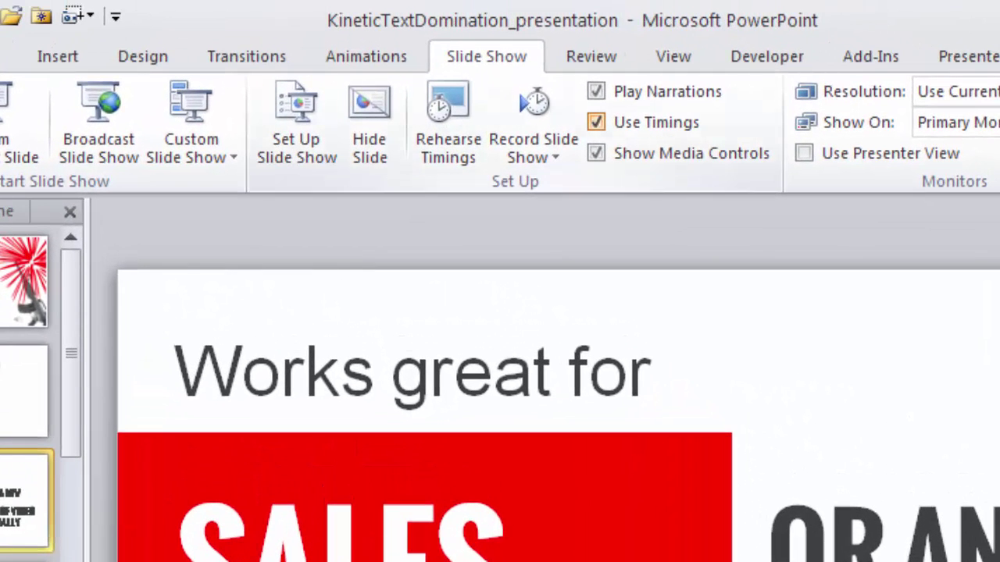
click(566, 75)
click(534, 150)
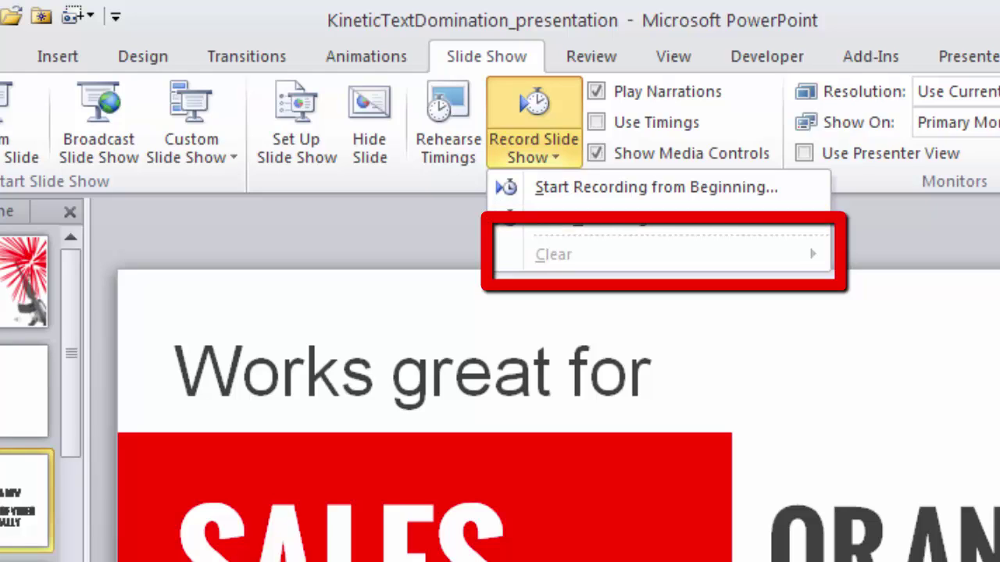
key(Escape)
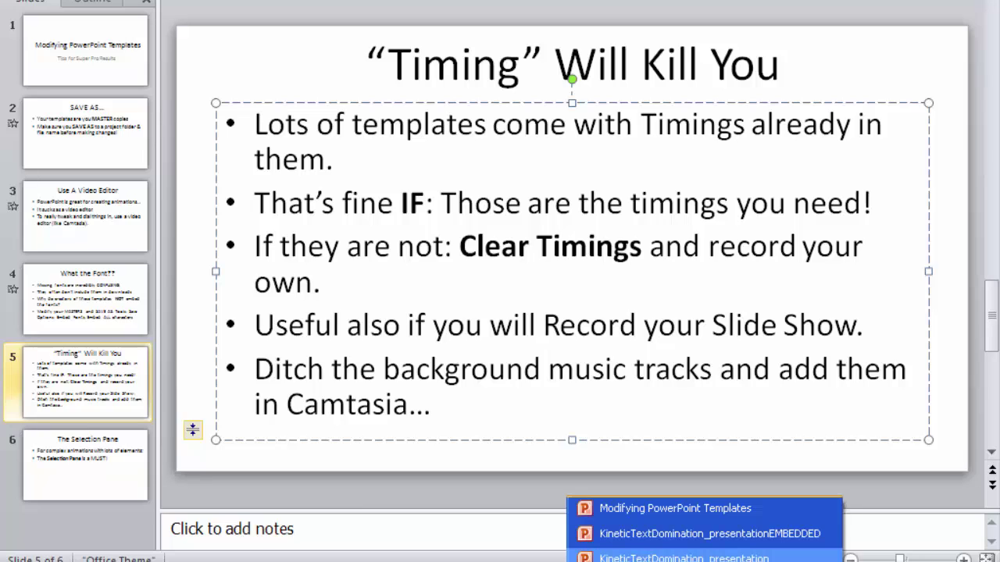
- Switch to KineticTextDomination_presentation and select the background music's audio icon on the title slide
click(683, 558)
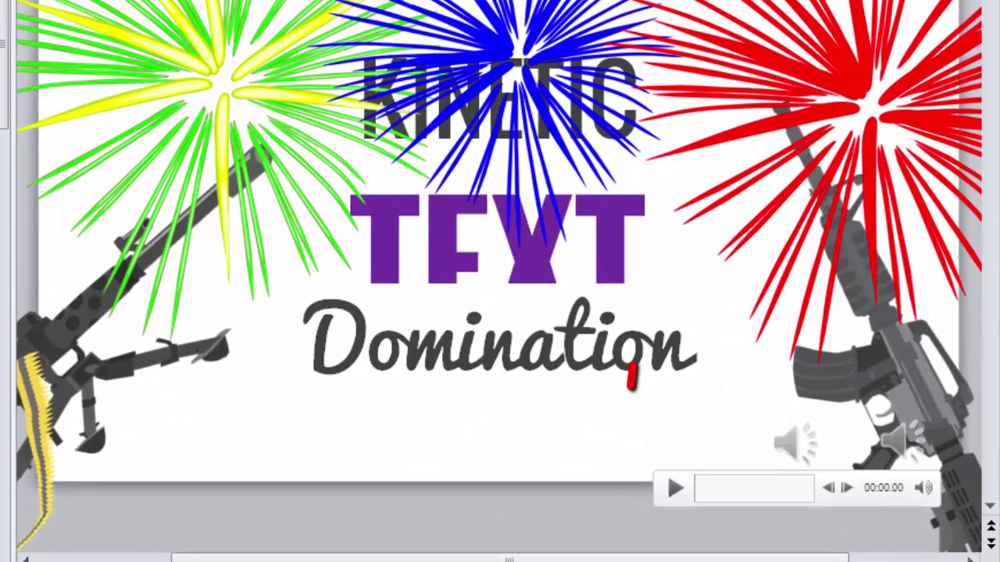
click(795, 444)
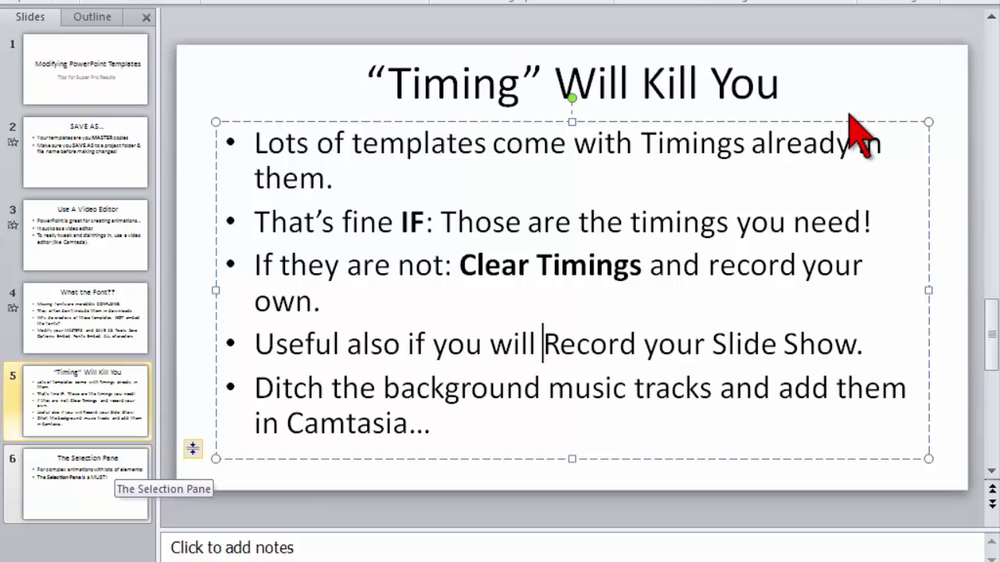
- Display "The Selection Pane" slide of the Modifying PowerPoint Templates presentation, and return to KineticTextDomination_presentation
click(116, 467)
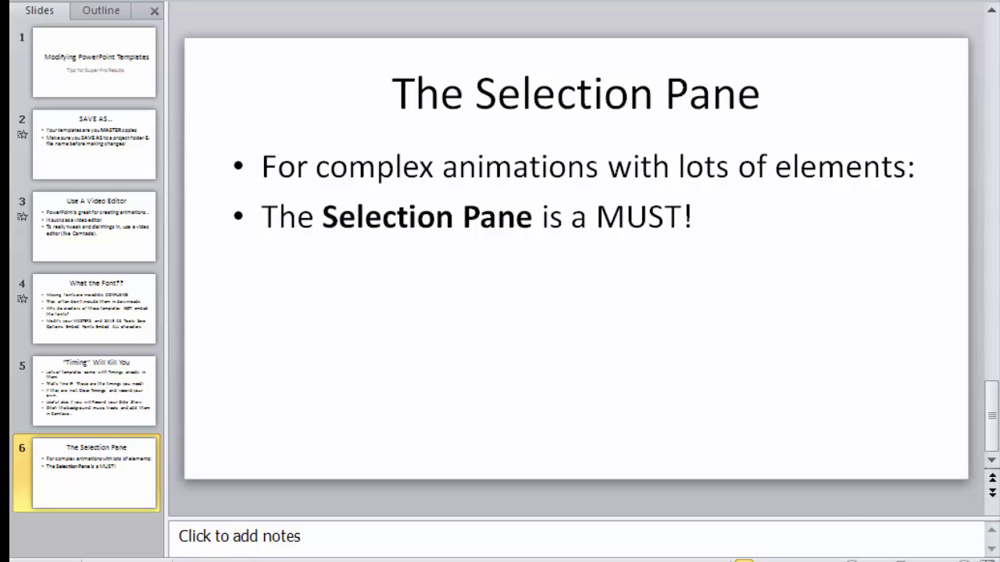
click(244, 559)
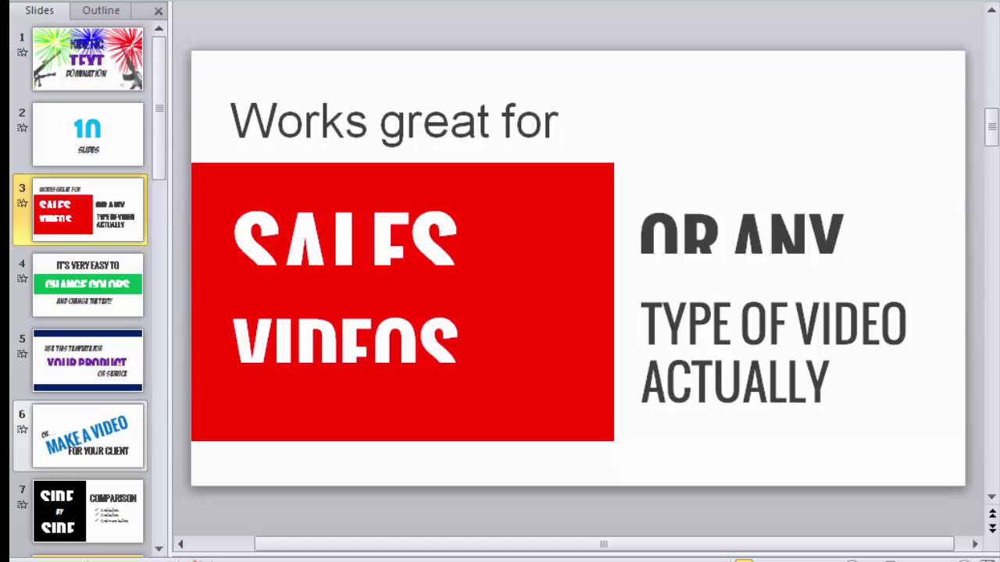
- Display the title slide and examine how the firework pictures overlap the text by selecting the overlapping objects
click(88, 59)
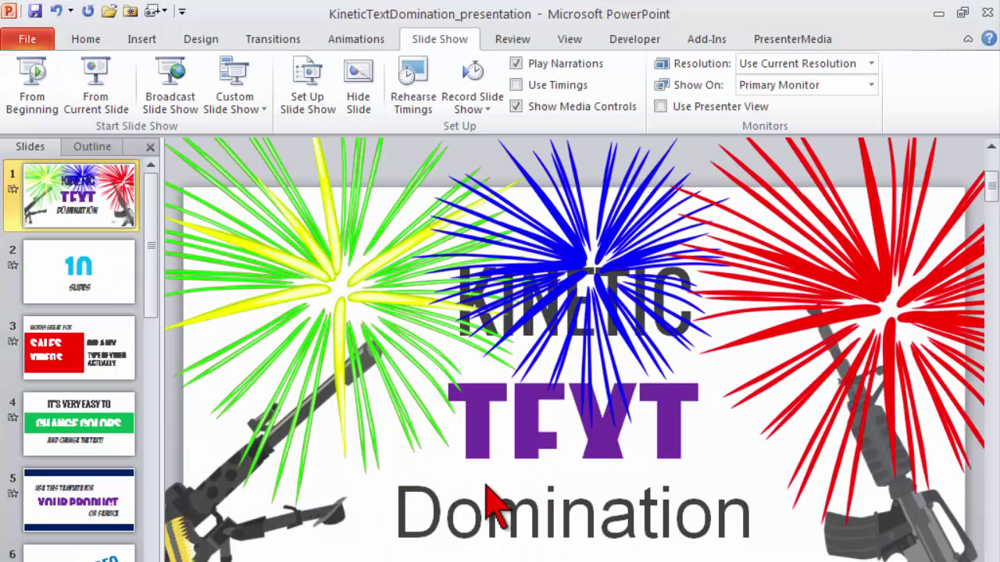
click(567, 414)
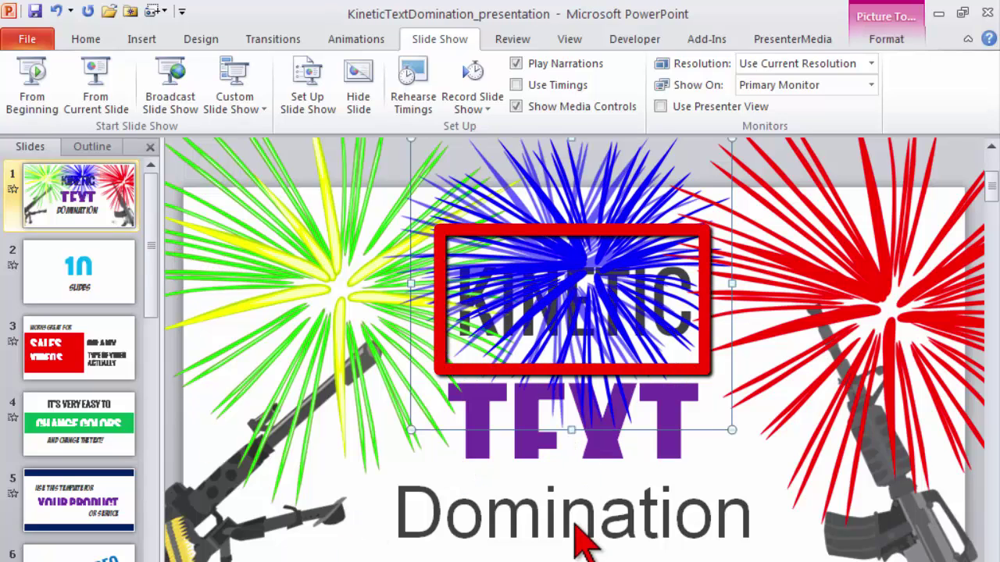
key(Left)
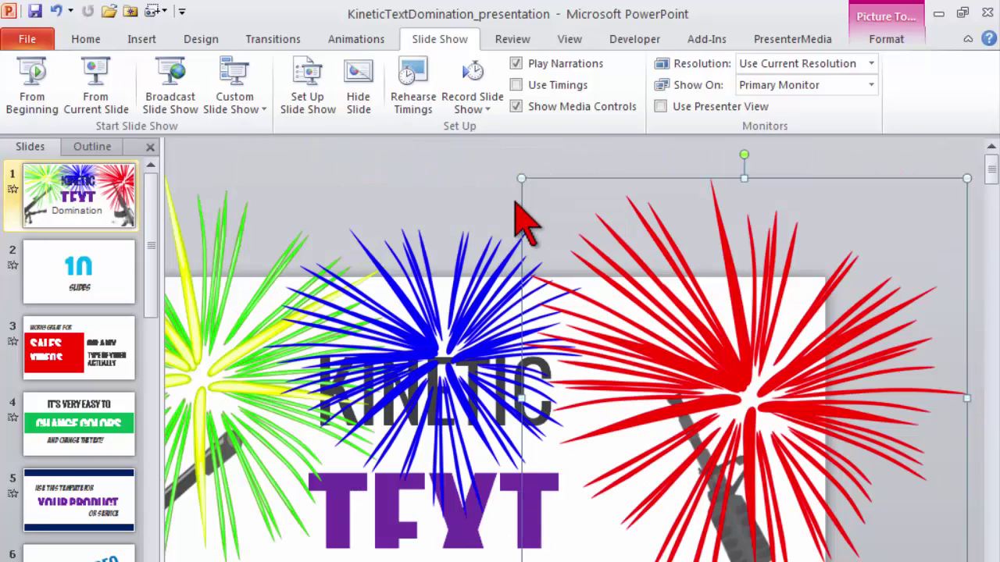
click(518, 205)
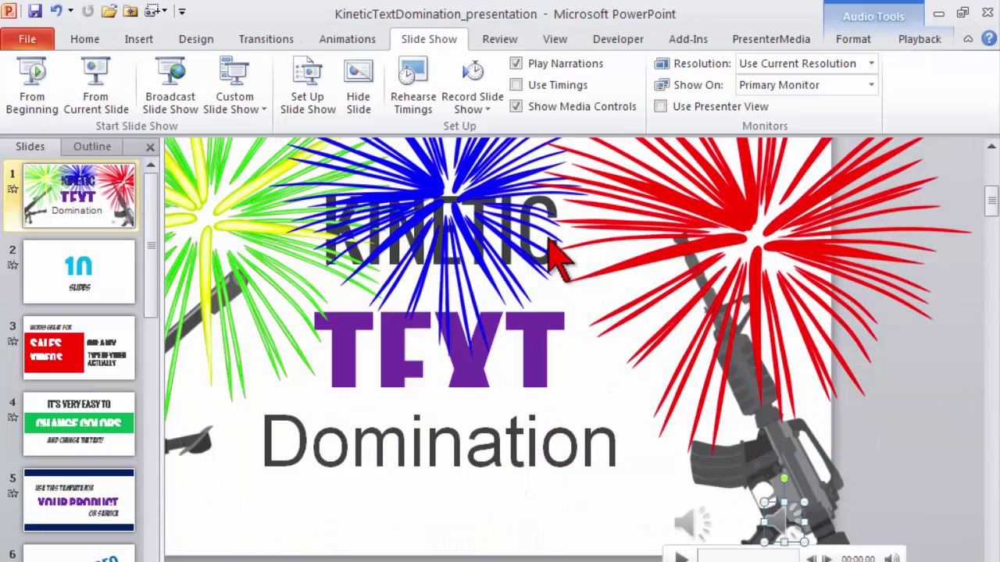
- Replace the word "KINETIC" behind the blue firework on the title slide with "testing"
click(530, 282)
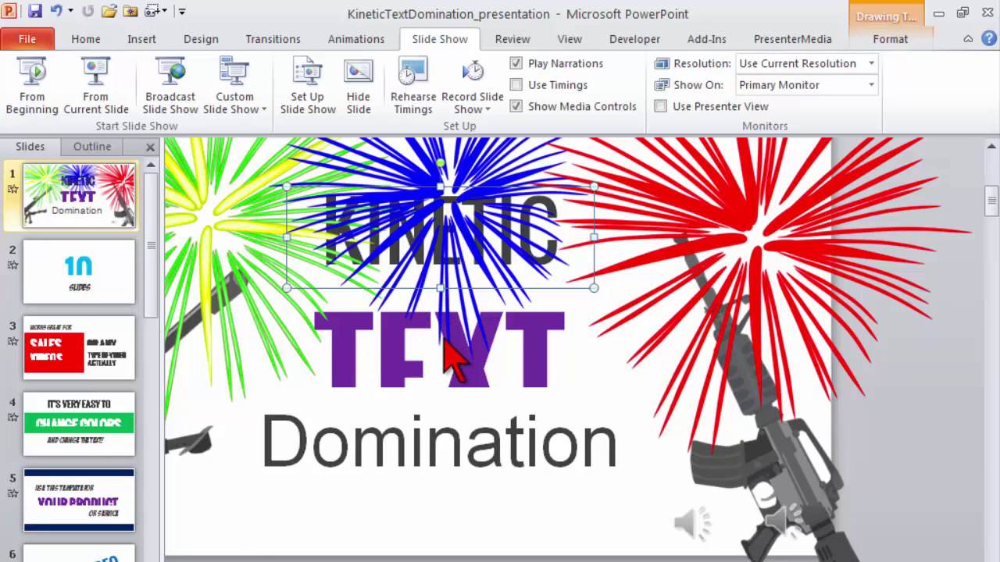
text(c)
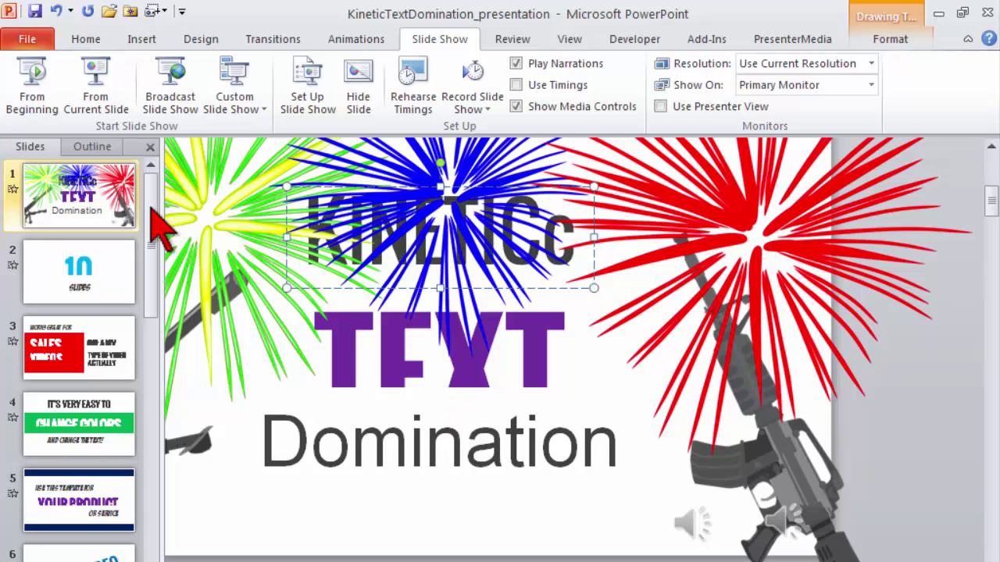
key(BackSpace)
key(BackSpace)
key(BackSpace)
key(BackSpace)
key(BackSpace)
key(BackSpace)
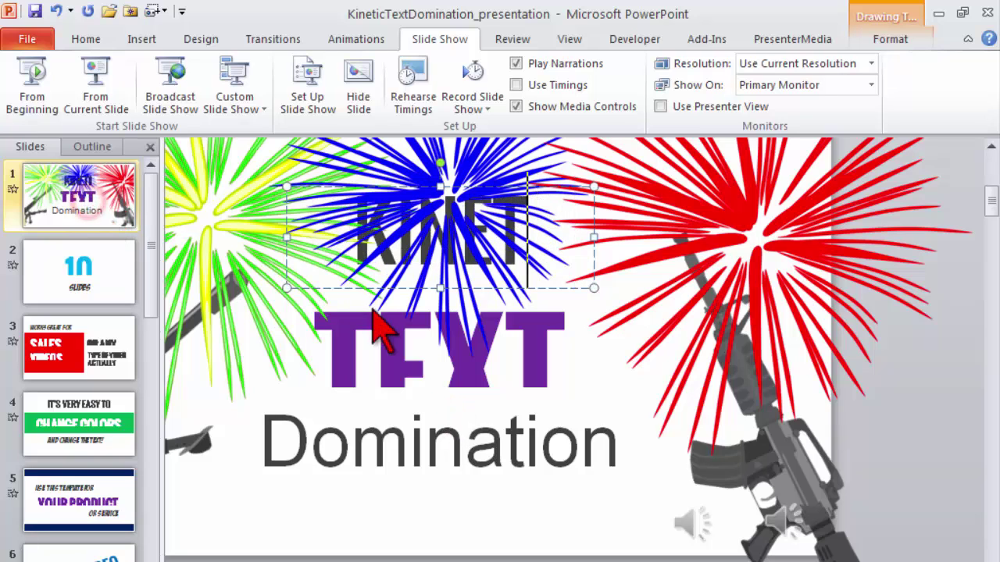
key(BackSpace)
key(BackSpace)
text(Les)
text(ting)
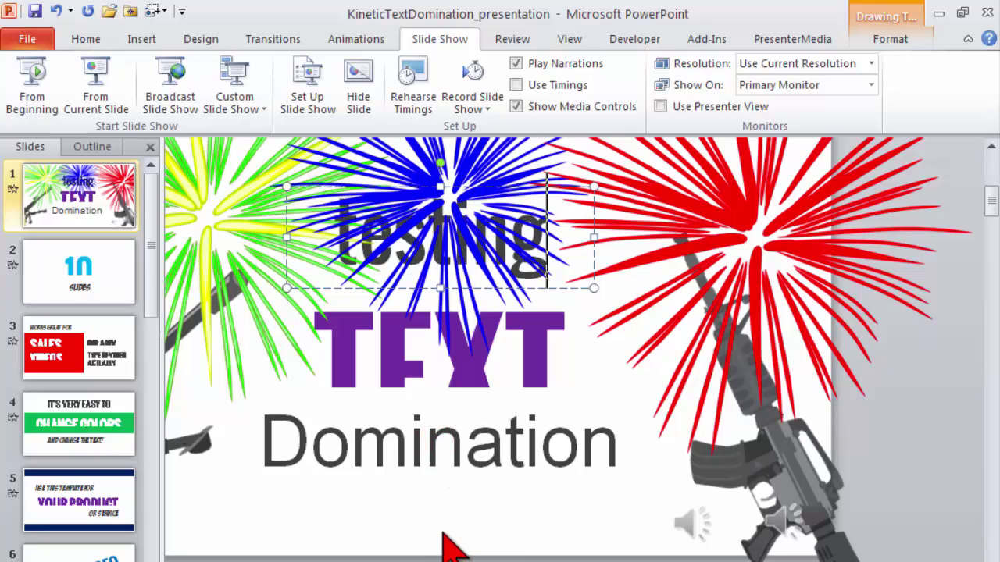
click(247, 286)
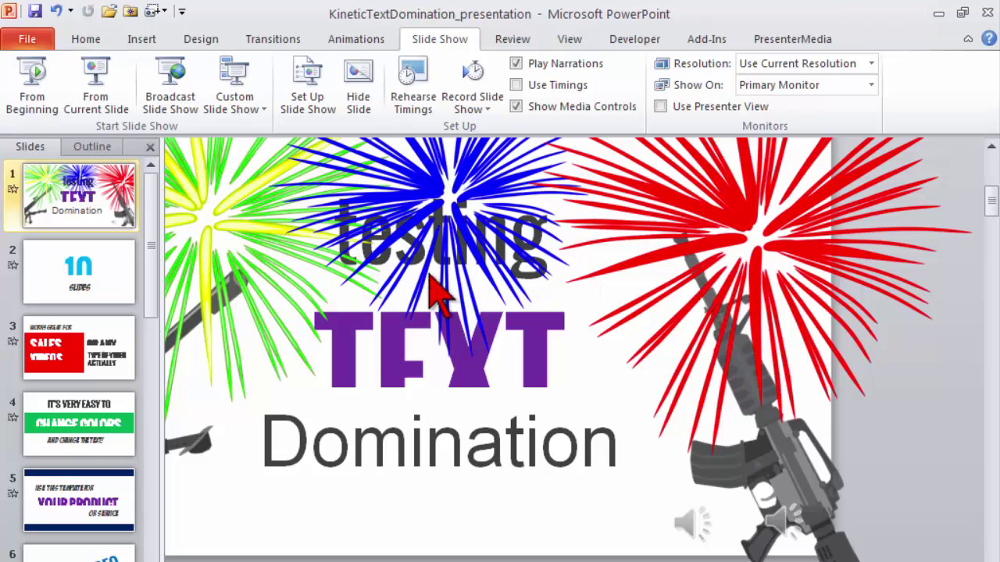
- Open the Selection Pane for the title slide's objects
scroll(441, 169, down, 2)
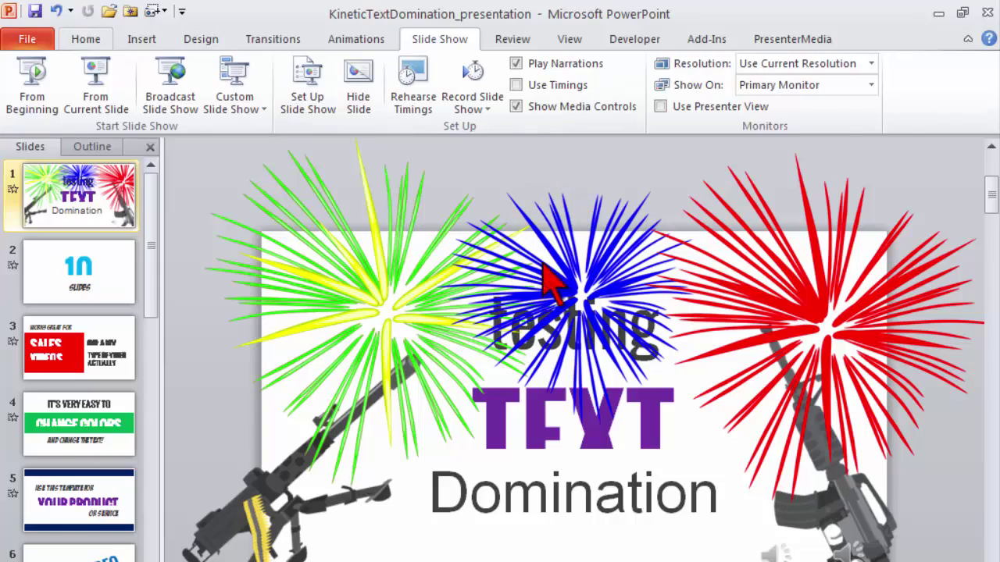
key(alt+h)
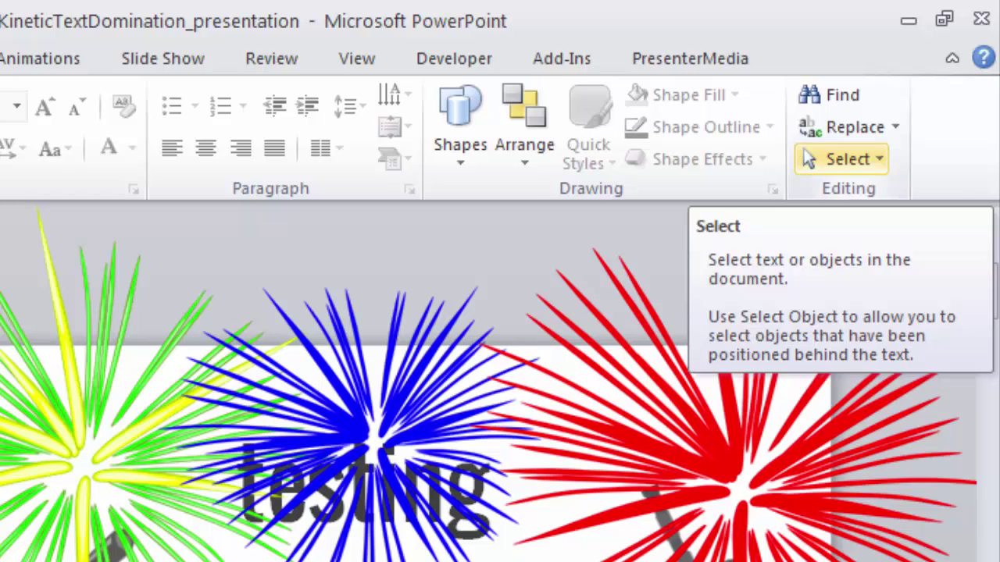
click(809, 159)
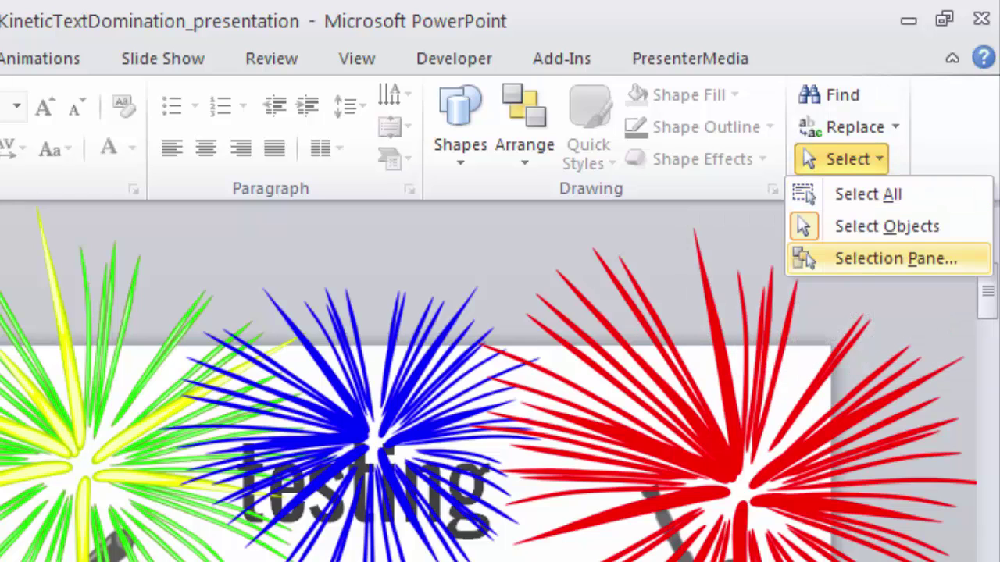
click(895, 258)
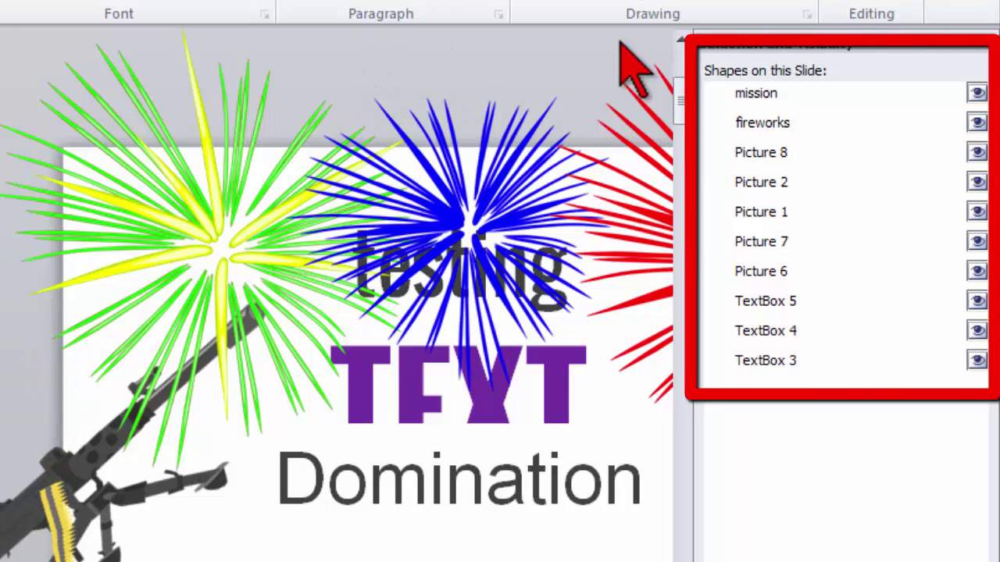
- Hide every object on the title slide except TextBox 3, and select its "testing" text
click(193, 25)
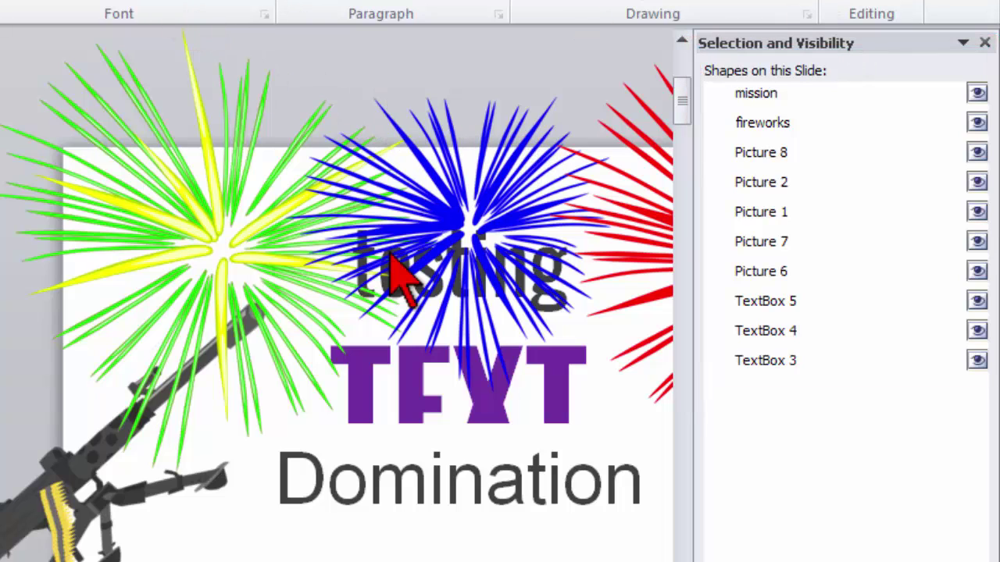
click(39, 404)
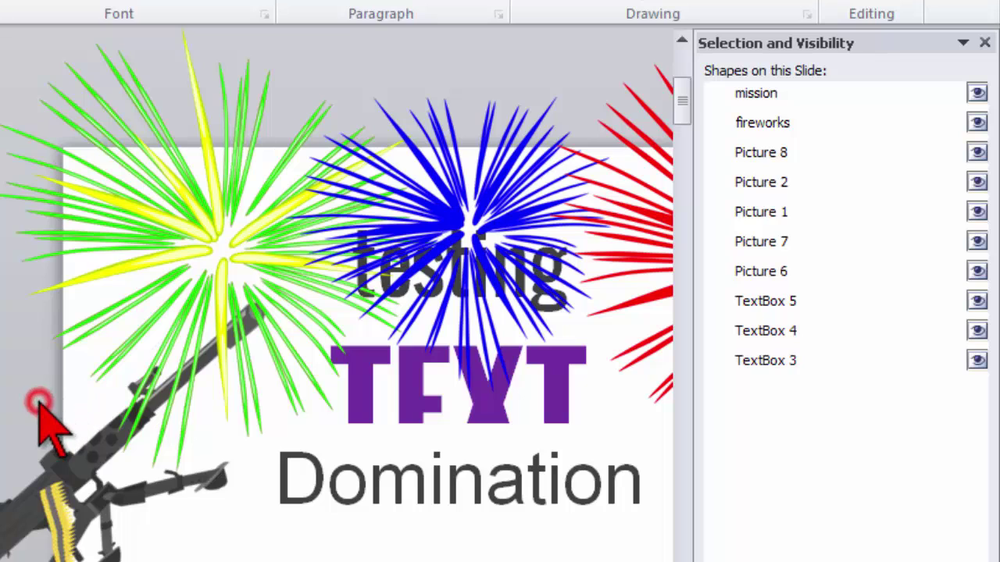
click(338, 84)
key(ctrl+z)
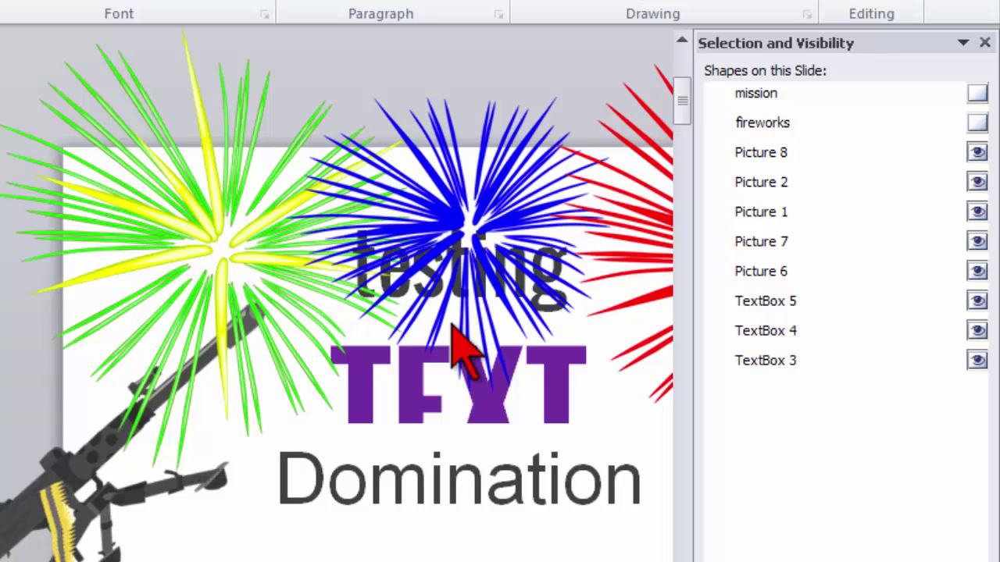
key(ctrl+z)
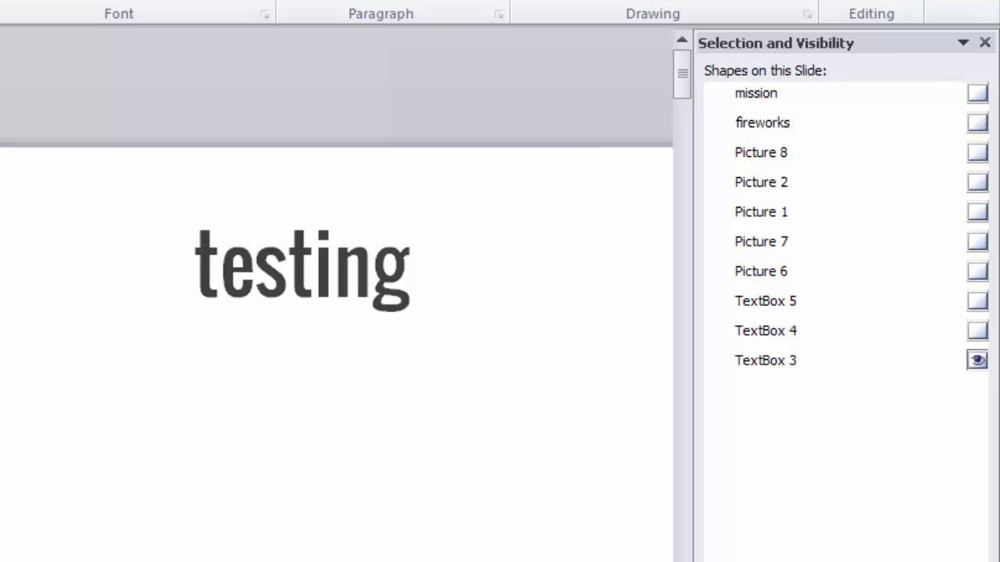
double_click(288, 269)
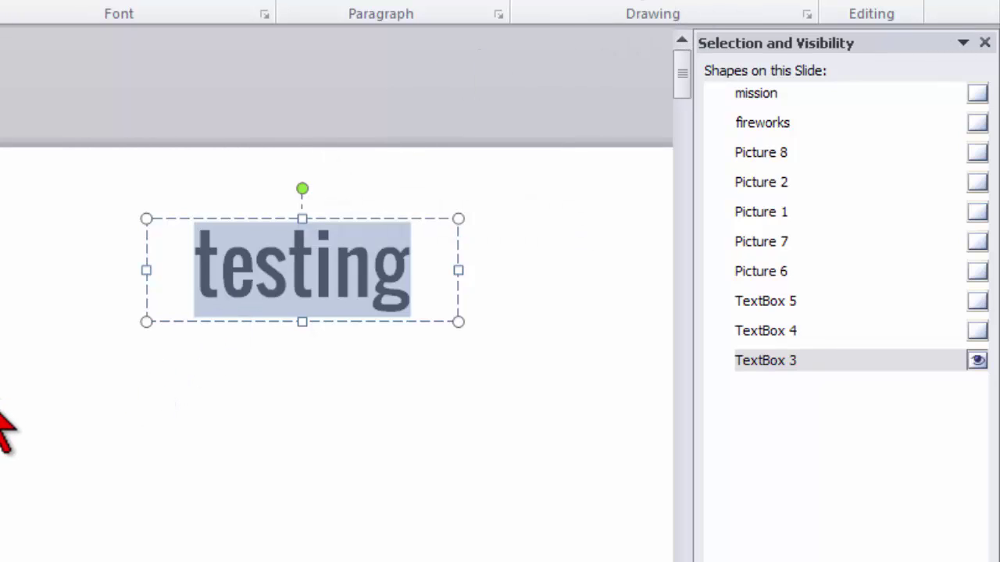
- Make all the hidden text boxes, pictures and audio objects on the title slide visible again
key(ctrl+z)
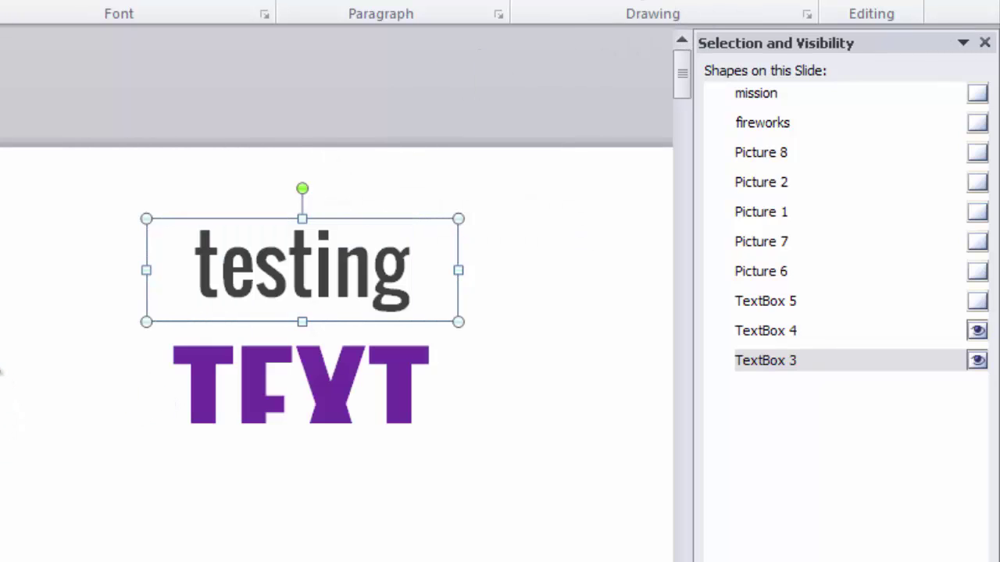
key(ctrl+z)
key(ctrl+z)
key(ctrl+z)
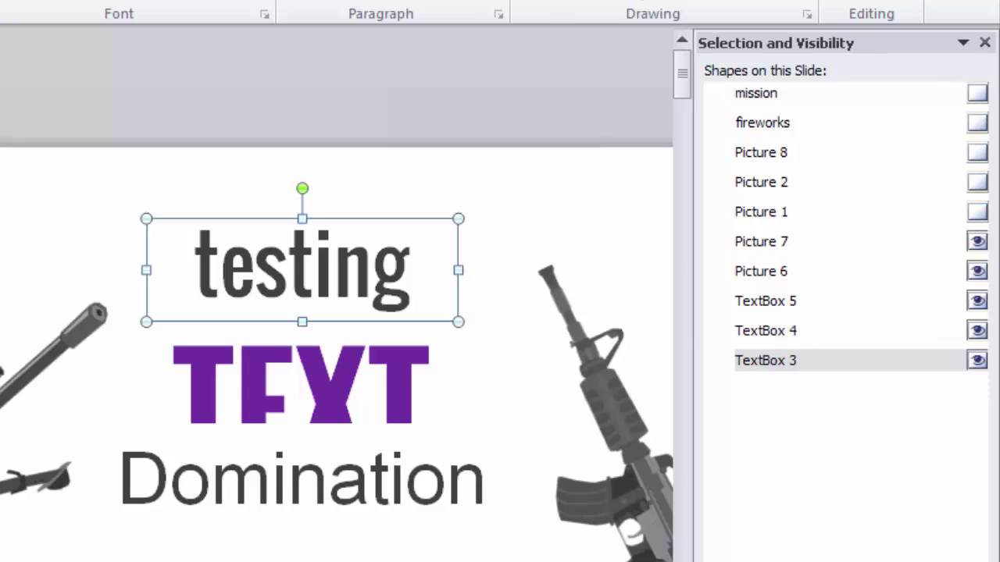
key(ctrl+z)
key(ctrl+z)
key(ctrl+z)
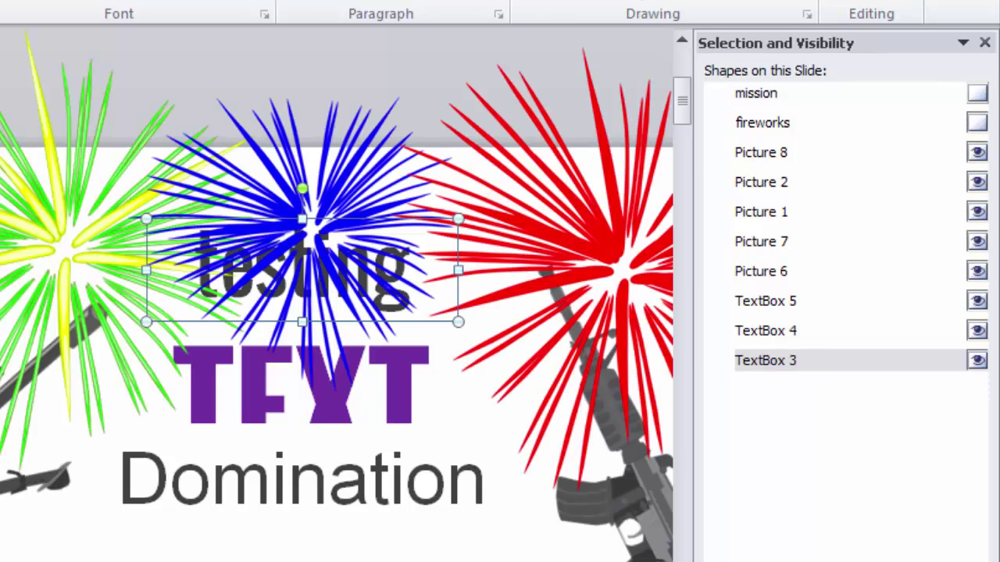
key(ctrl+z)
key(ctrl+z)
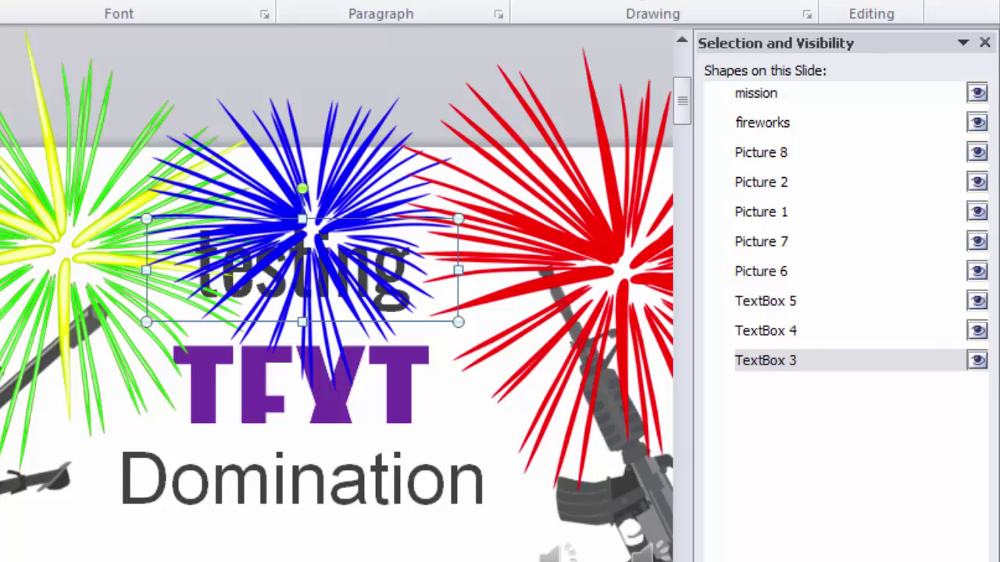
- Move the machine gun picture toward the slide's centre so it overlaps the start of the "Domination" text
click(11, 495)
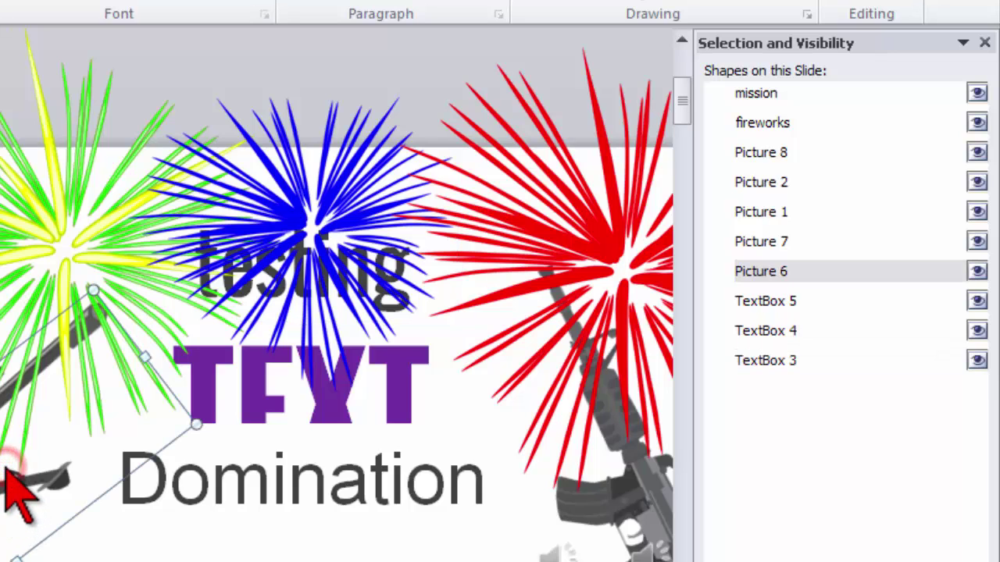
drag(5, 469, 99, 430)
click(336, 67)
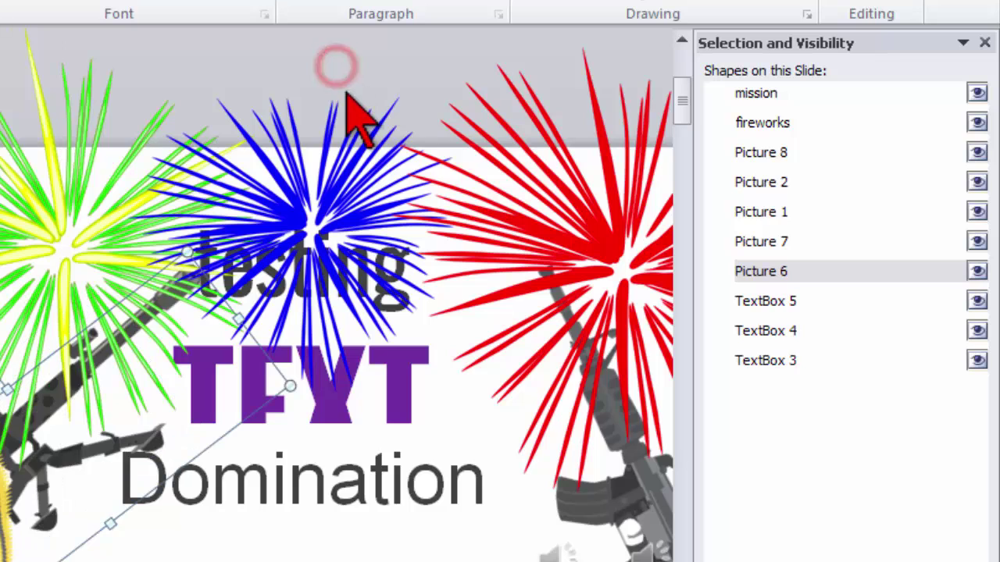
drag(316, 59, 436, 149)
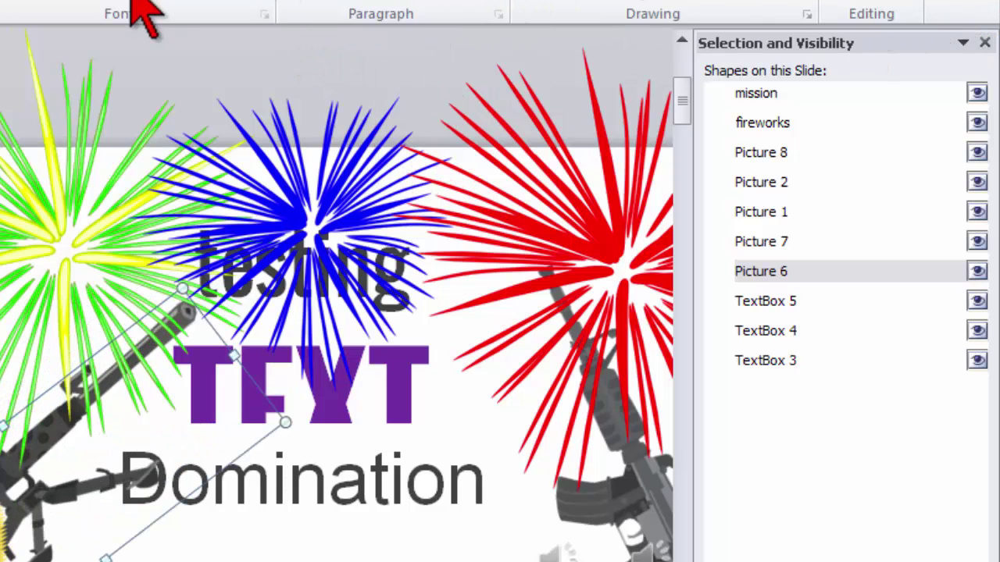
click(197, 33)
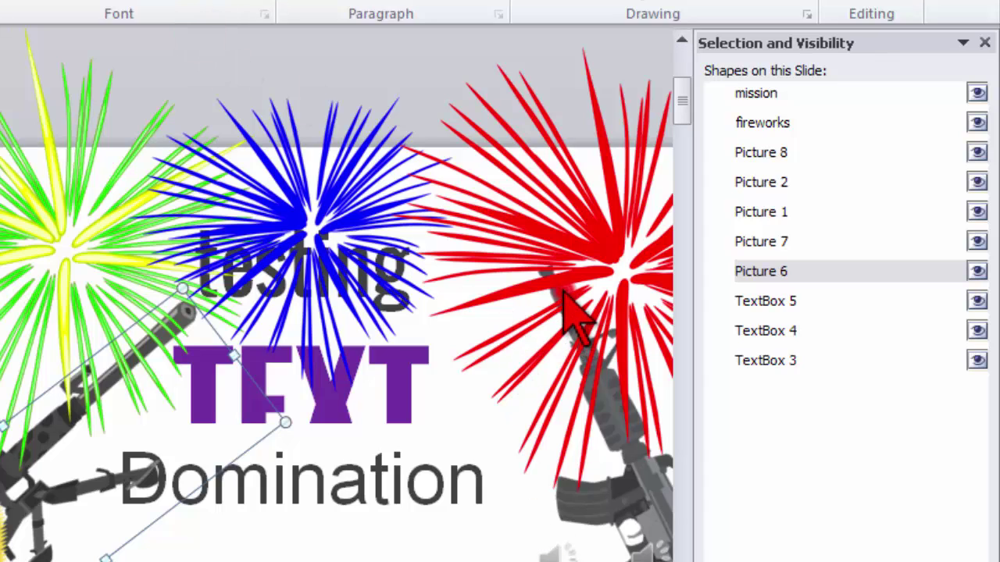
- Hide the mission audio object and show it again
scroll(567, 301, down, 2)
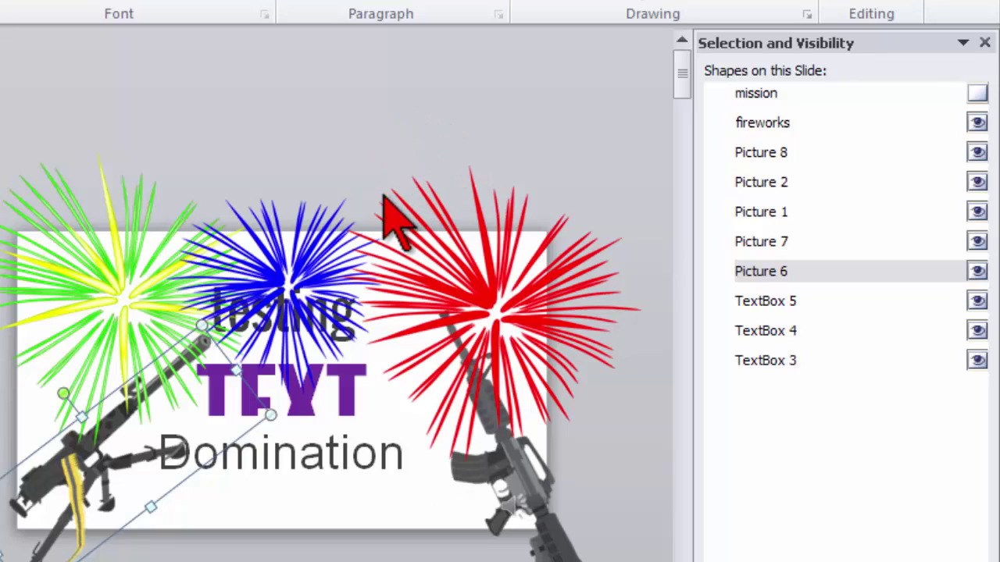
key(ctrl+z)
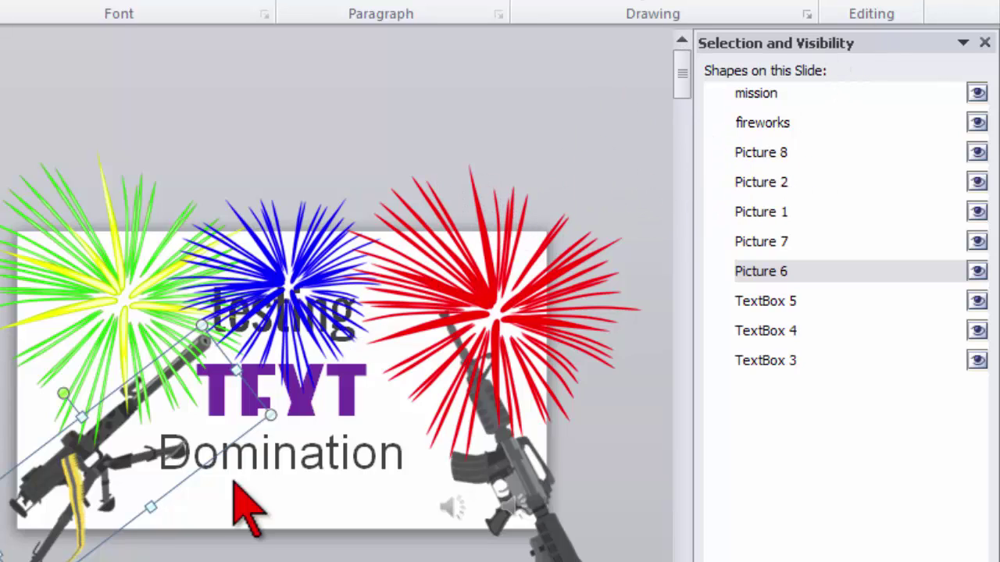
- Move the red firework up, partly above the slide, and rename its Picture 8 entry to "Red Star"
click(375, 453)
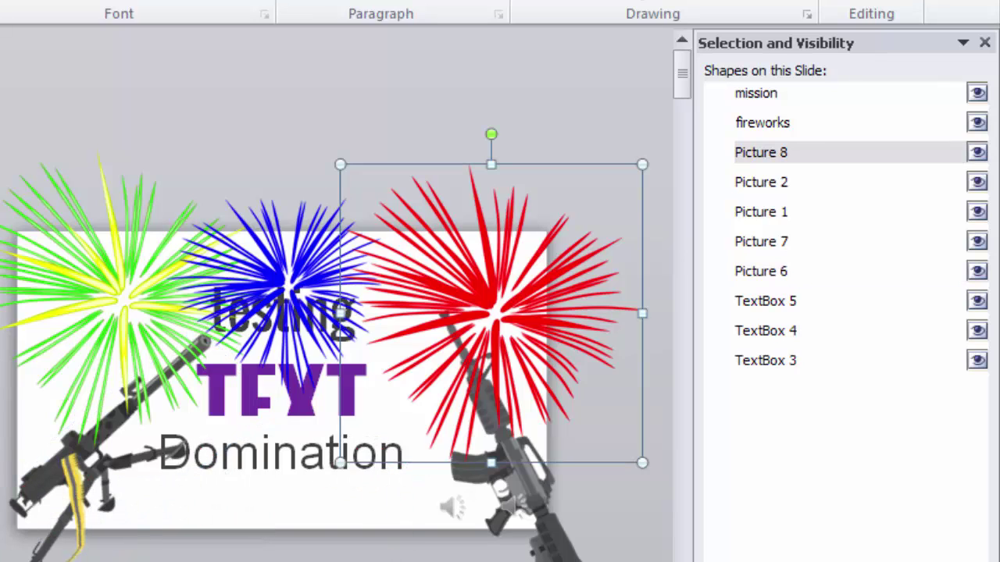
drag(491, 313, 536, 199)
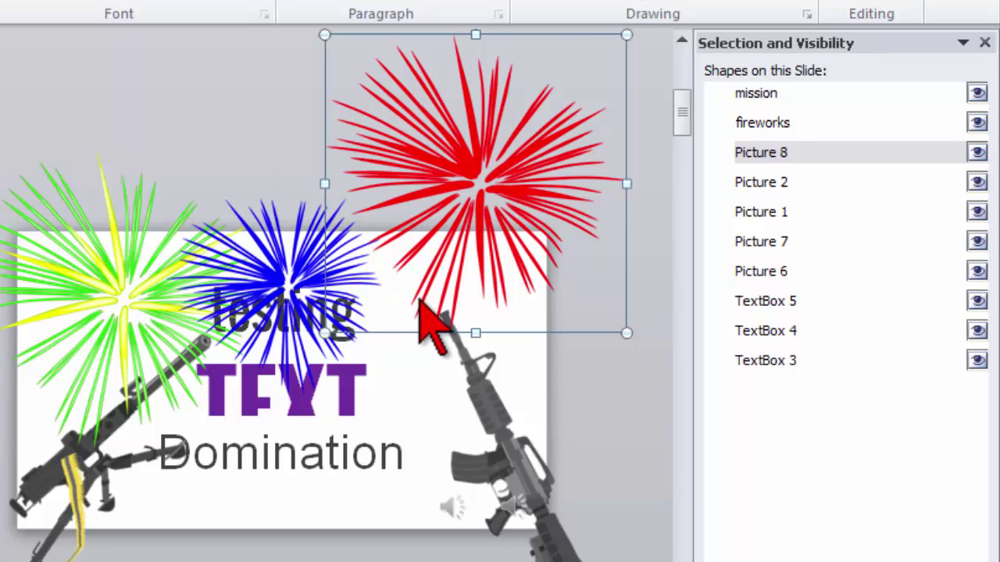
click(761, 152)
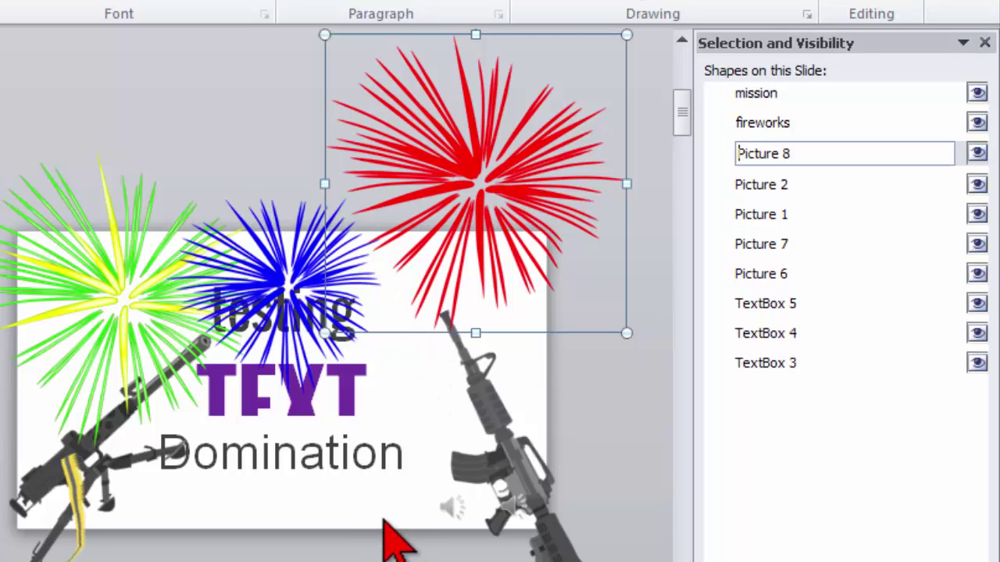
drag(791, 153, 767, 153)
key(shift+Left)
key(shift+Left)
key(shift+Left)
key(shift+Left)
key(shift+Left)
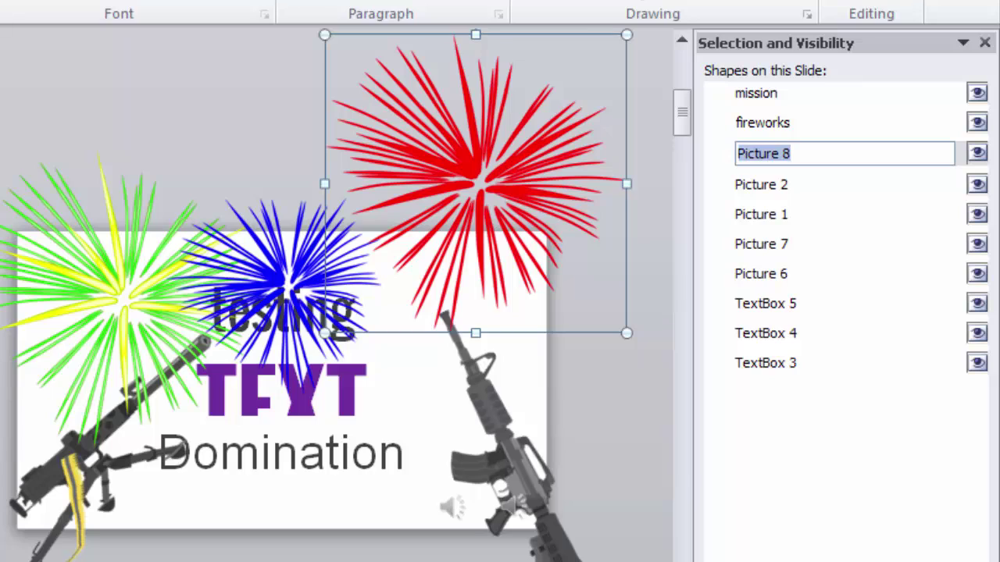
text(Red Star)
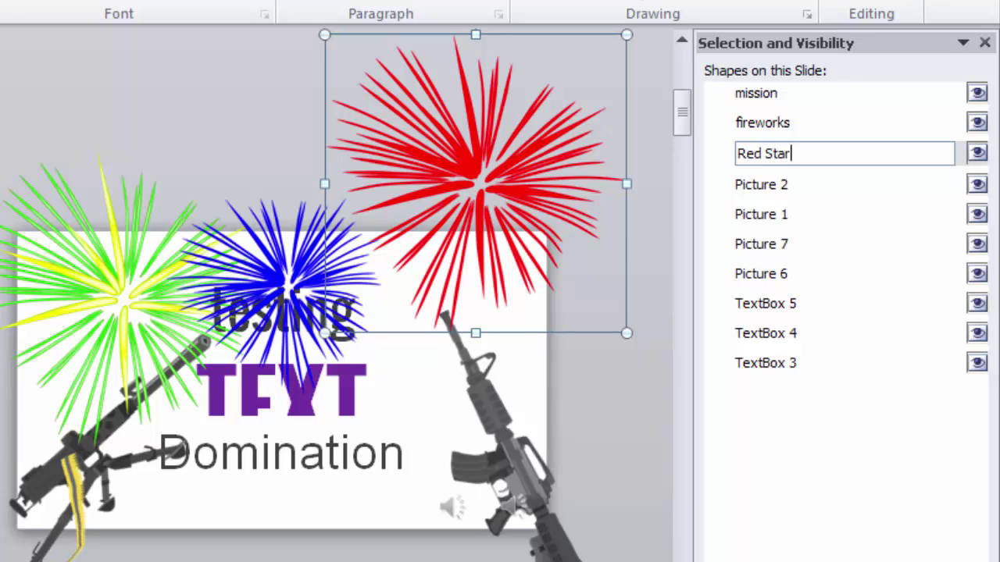
key(Return)
- Move the red firework partway back down and rename the blue firework's Picture 2 entry to "Blue Star"
drag(479, 183, 478, 240)
click(783, 182)
click(783, 182)
key(ctrl+a)
text(Blue S)
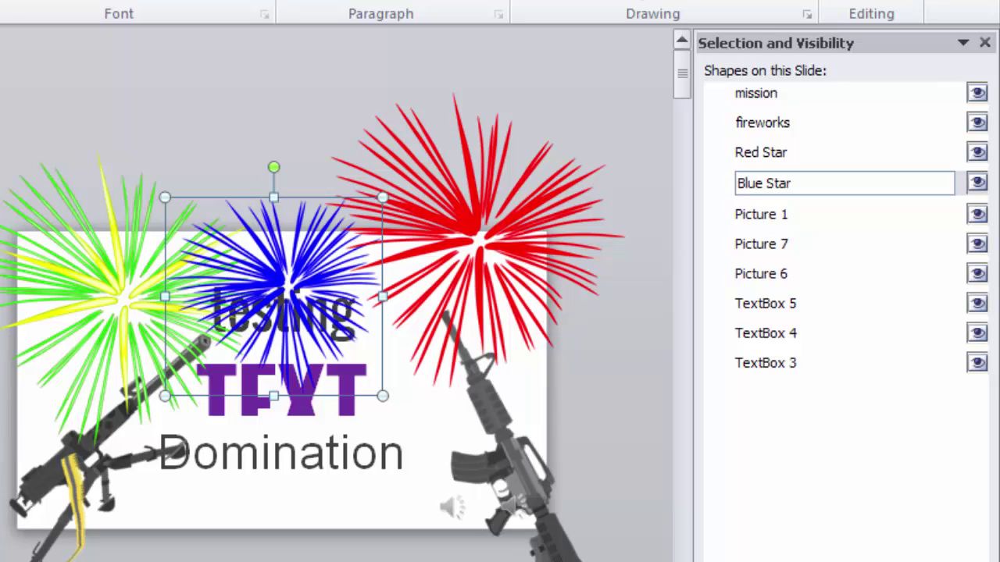
key(Return)
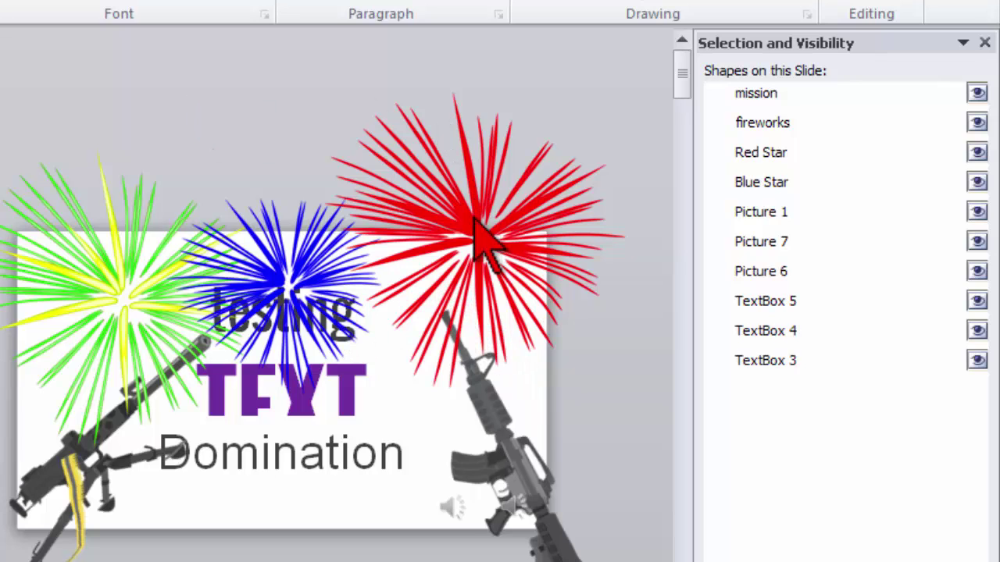
- Move the red firework slightly lower over the rifle picture
click(890, 422)
drag(480, 241, 482, 271)
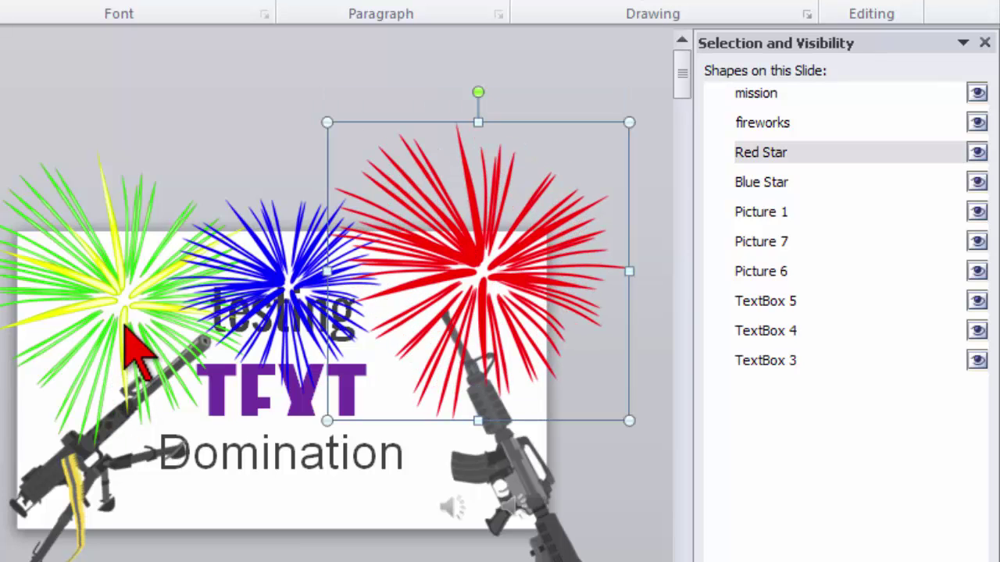